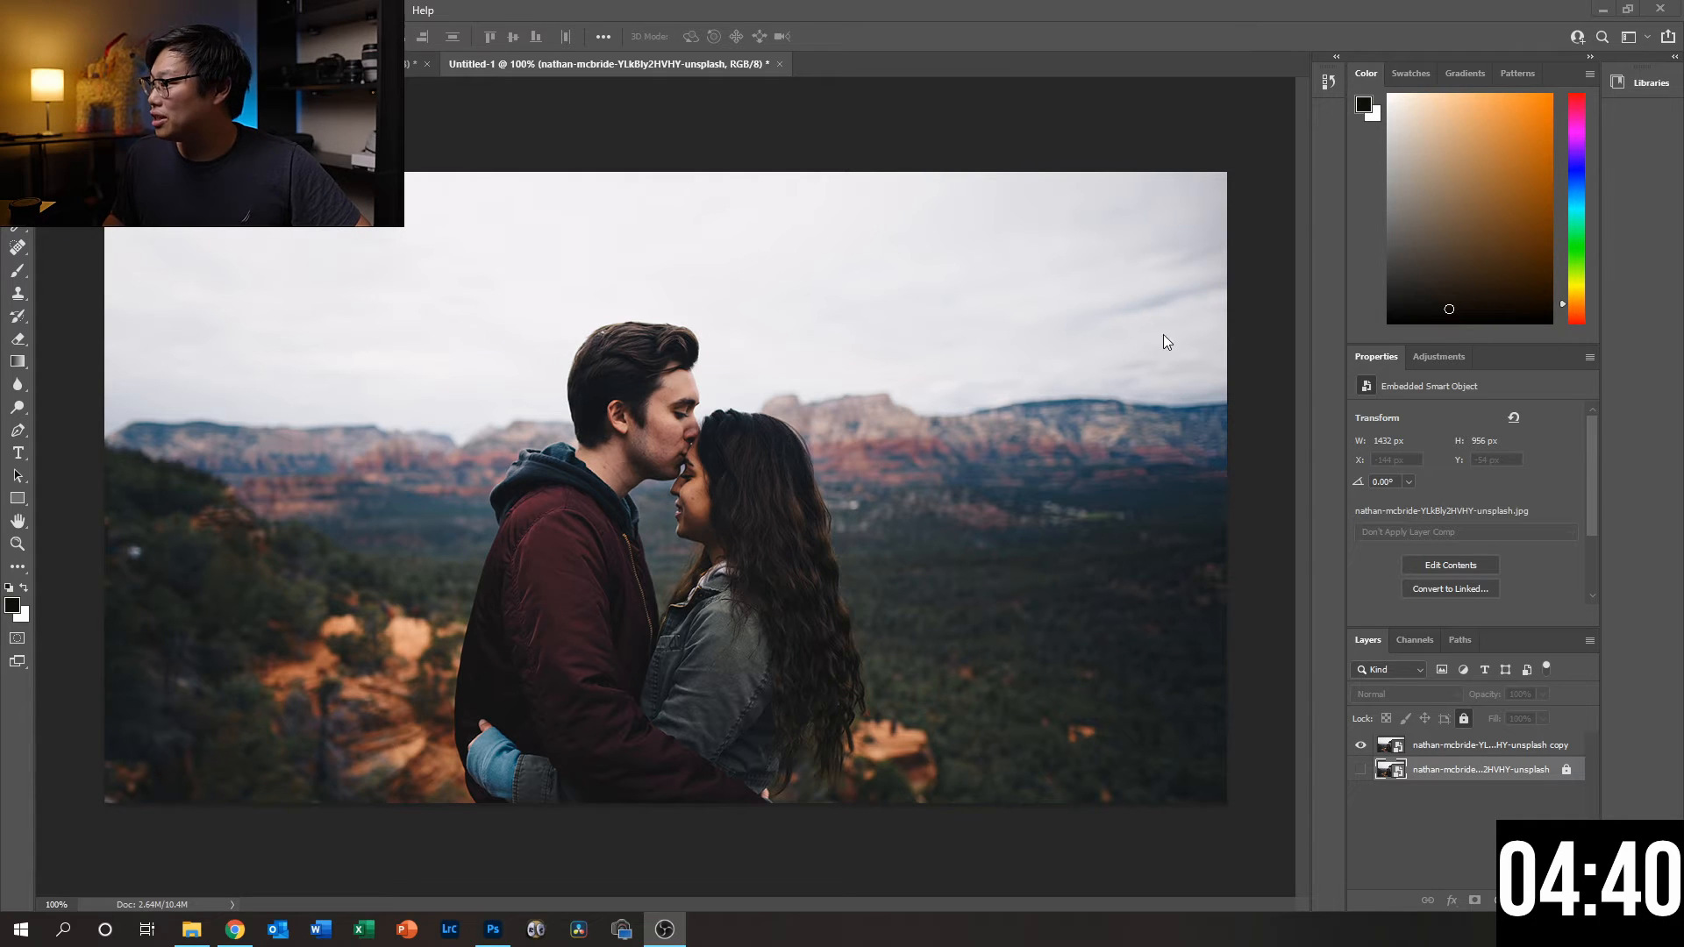
- Start Sky Replacement on the photo's copy layer and move its dialog clear of the image
{"action": "left_click", "coordinate": [1448, 752]}
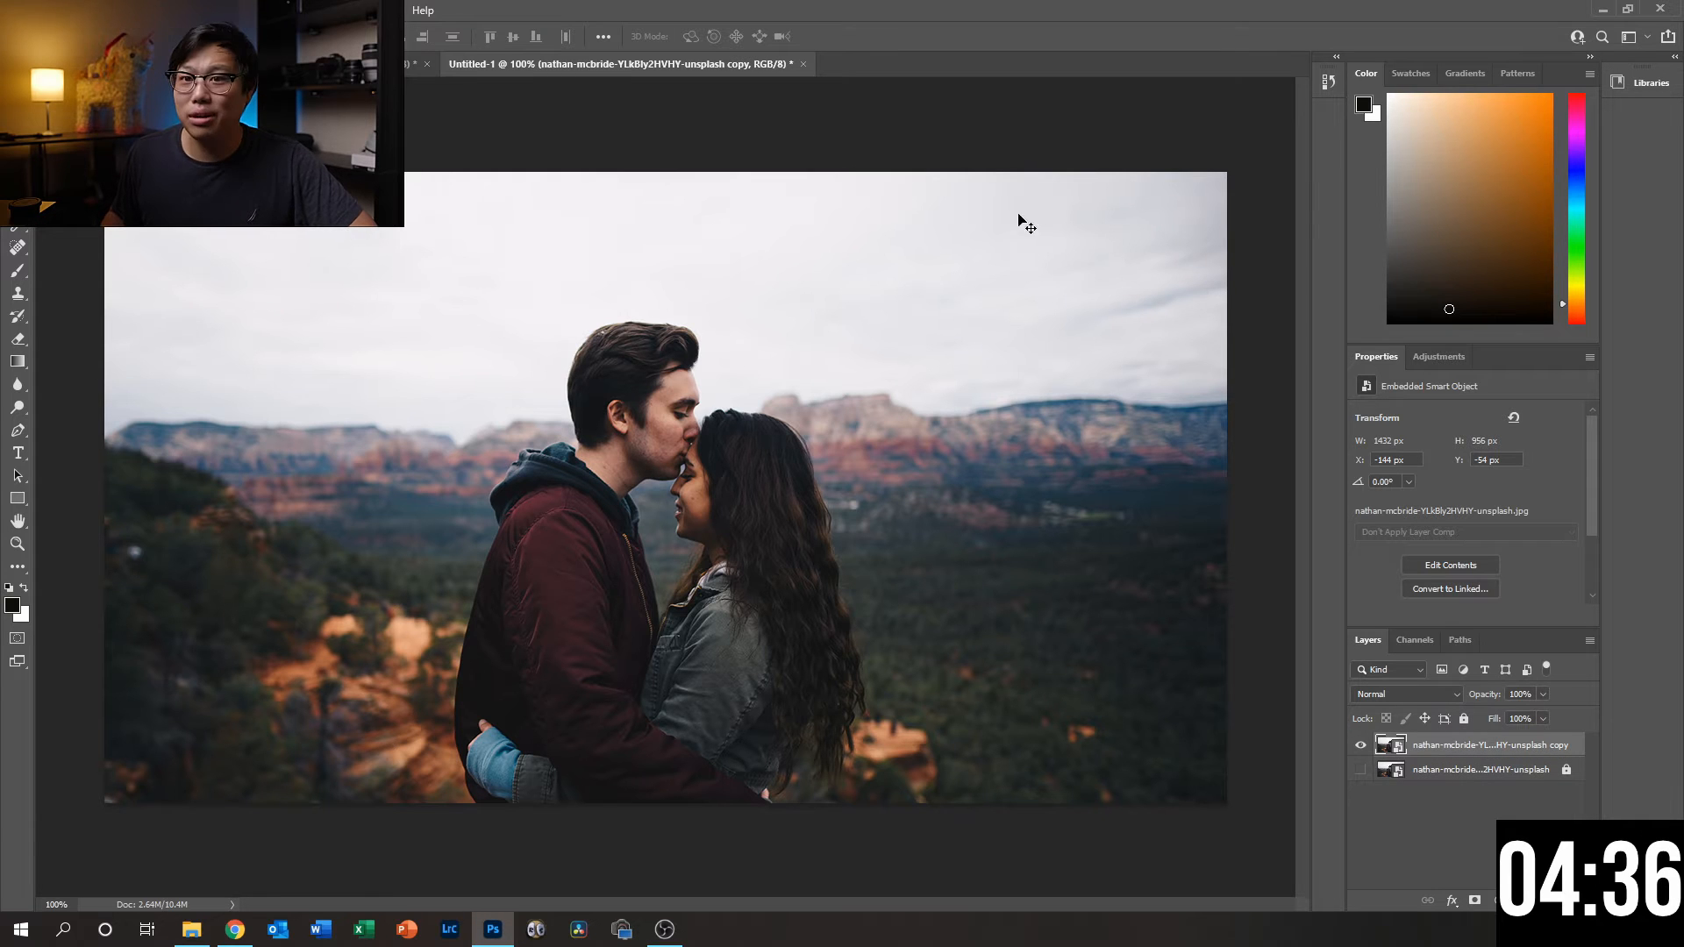
{"action": "left_click", "coordinate": [64, 11]}
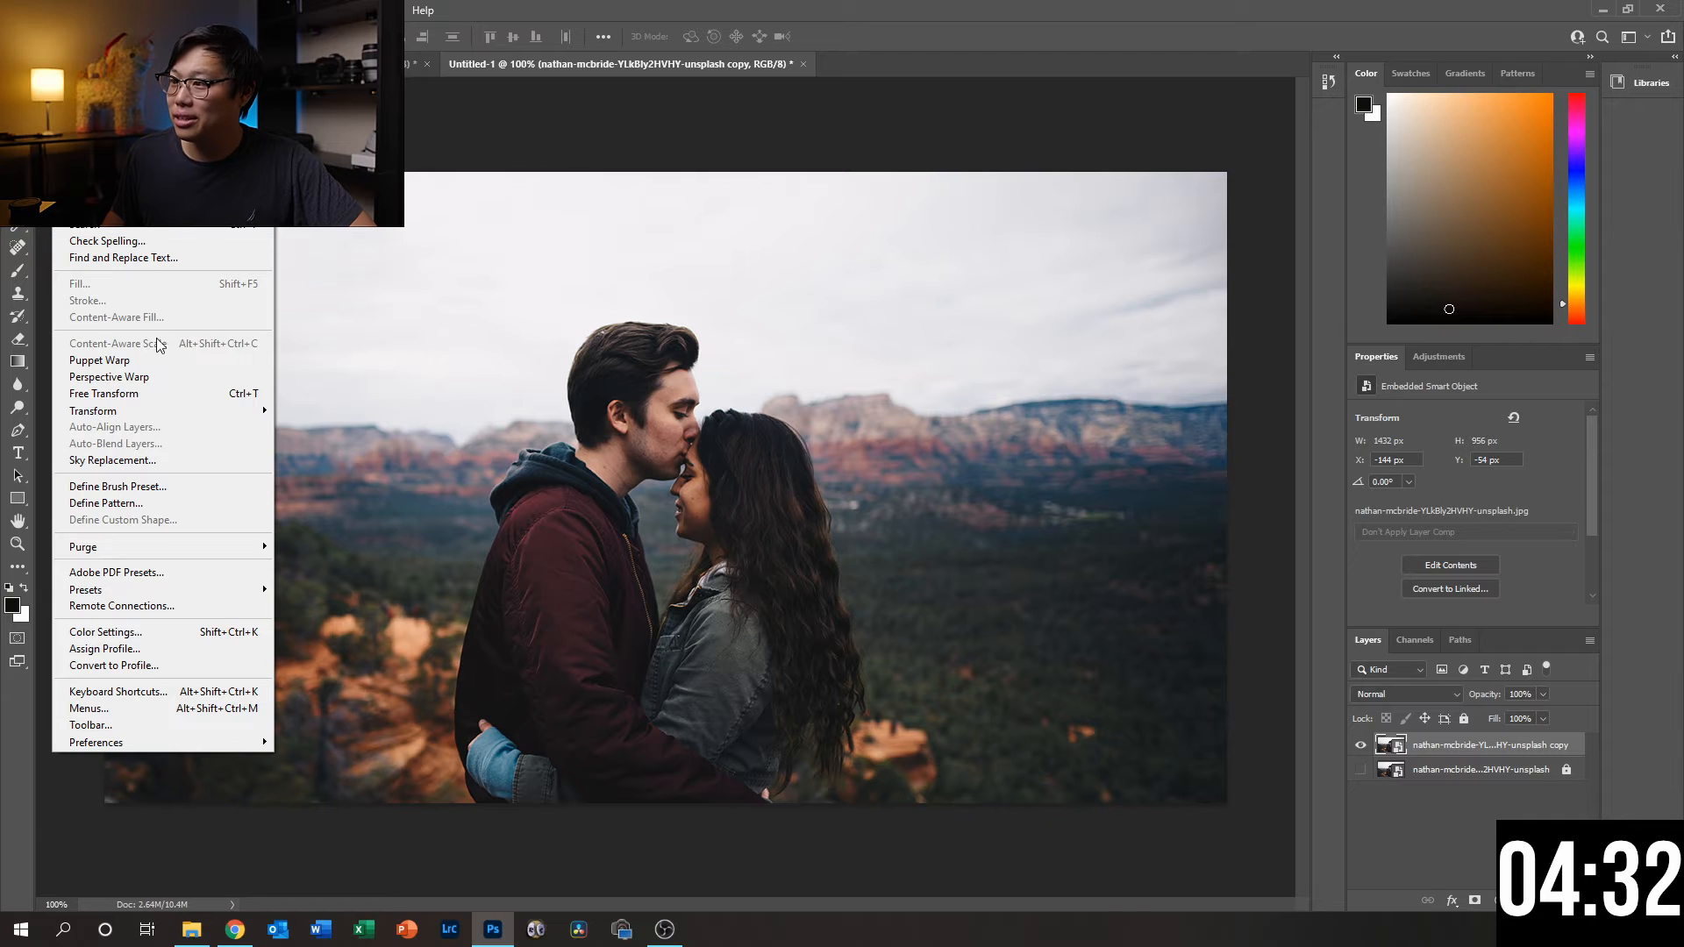
{"action": "left_click", "coordinate": [198, 461]}
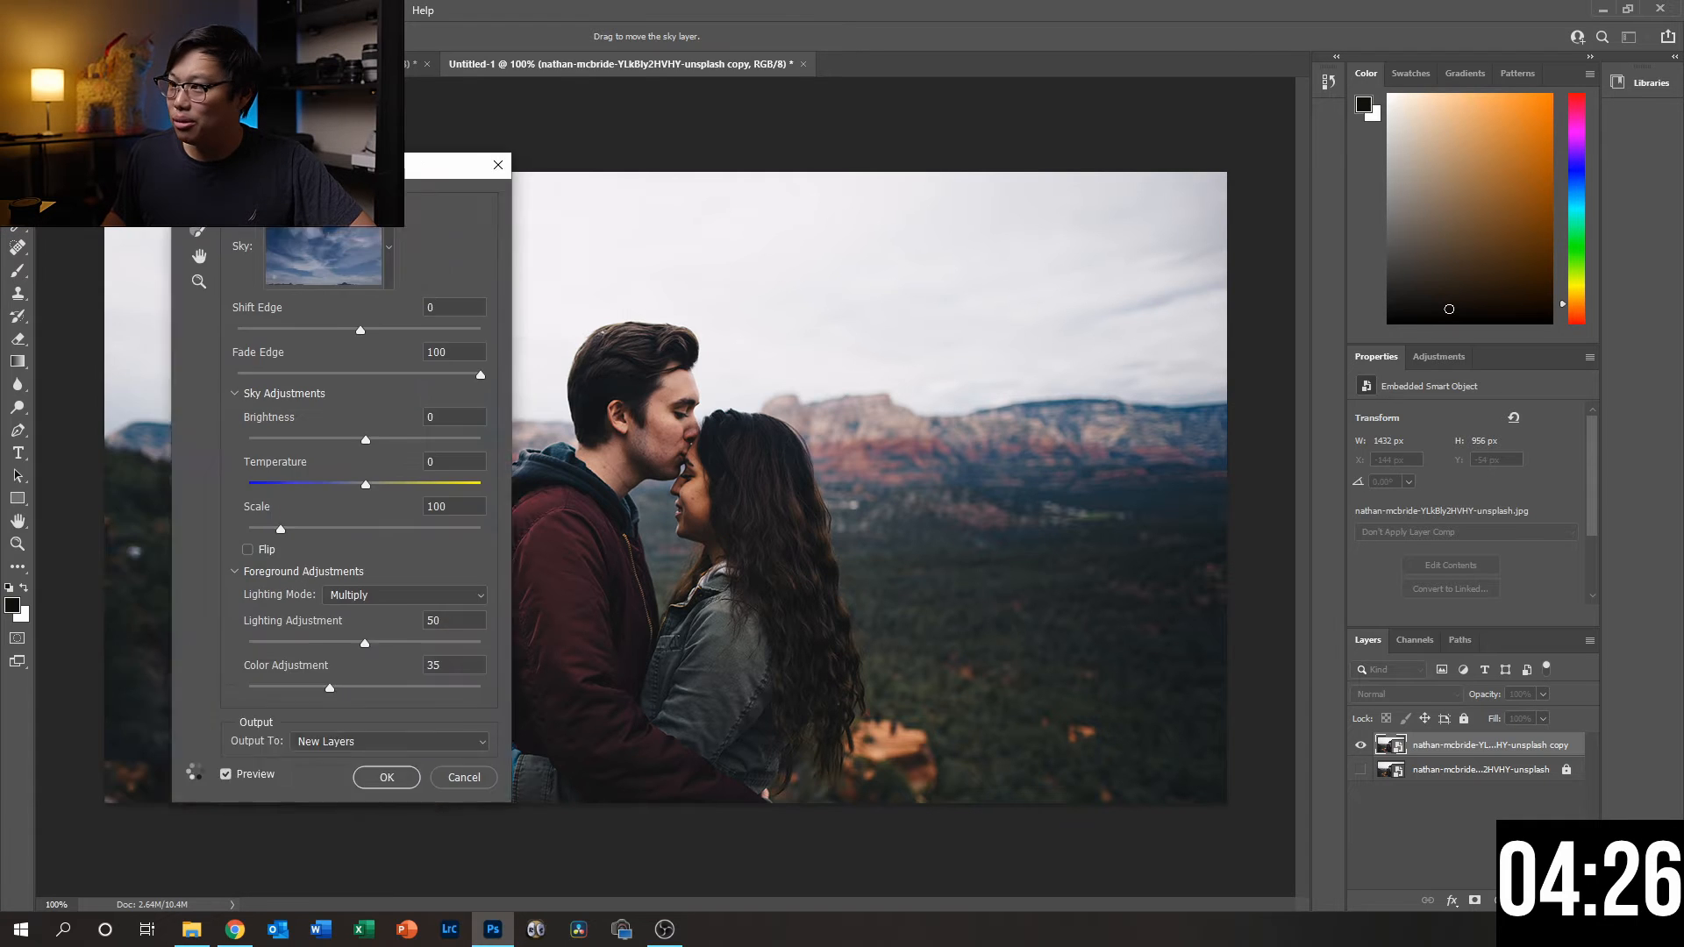
{"action": "left_click_drag", "start_coordinate": [292, 166], "coordinate": [1124, 125]}
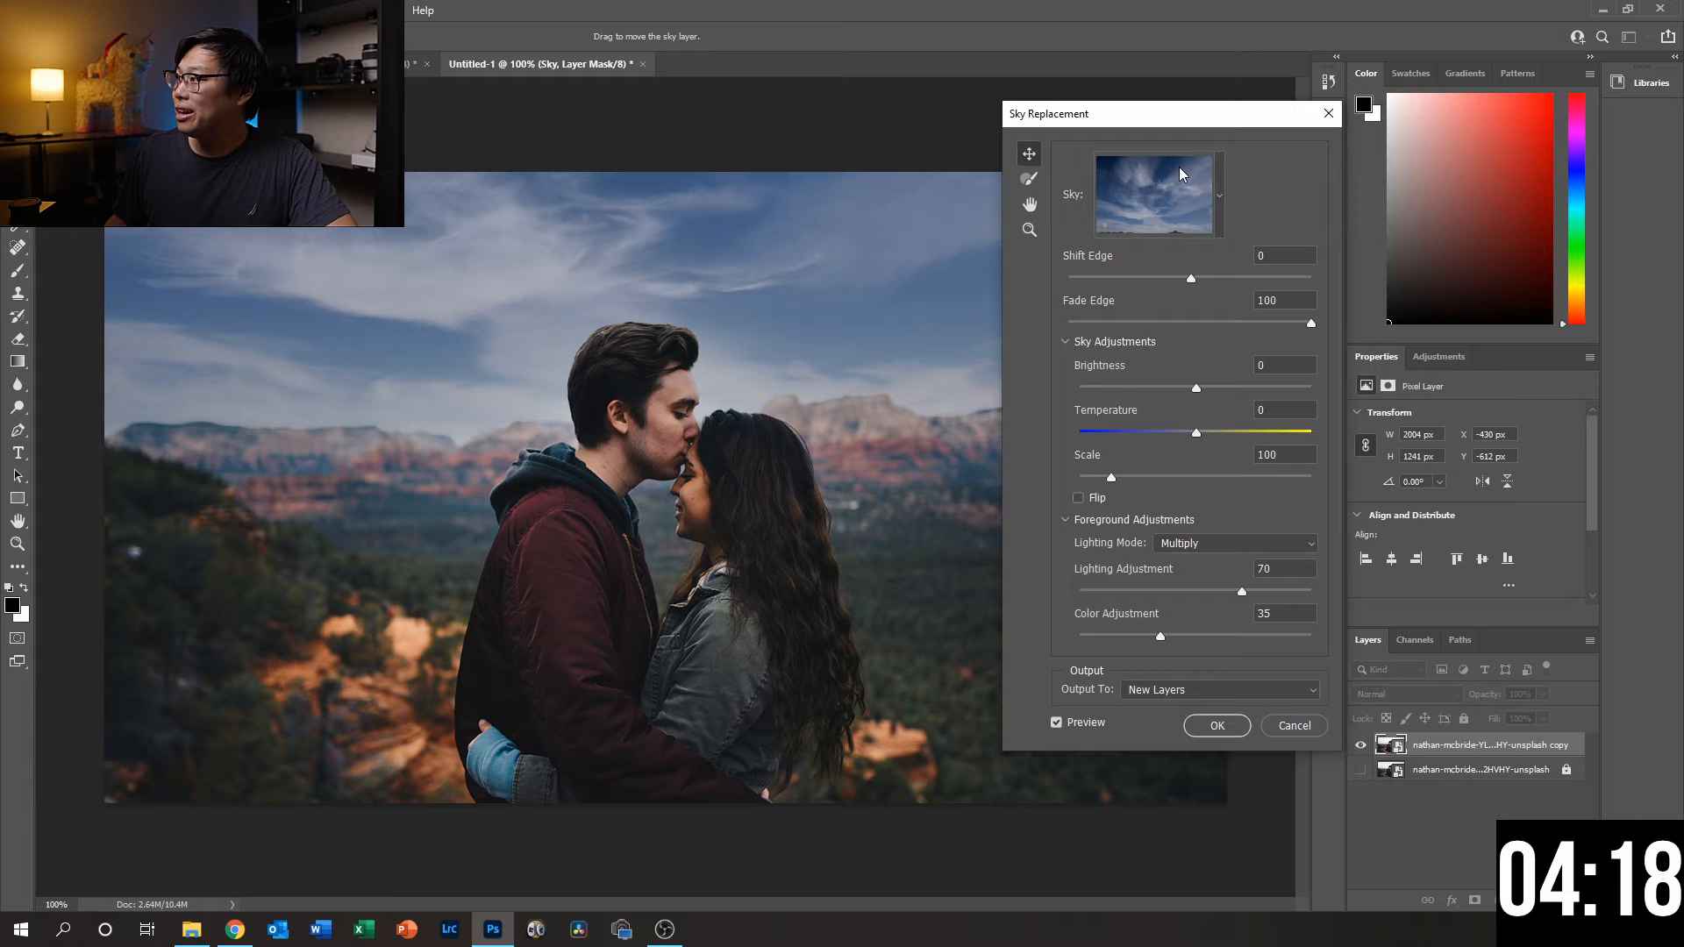
{"action": "left_click_drag", "start_coordinate": [1299, 122], "coordinate": [1526, 121]}
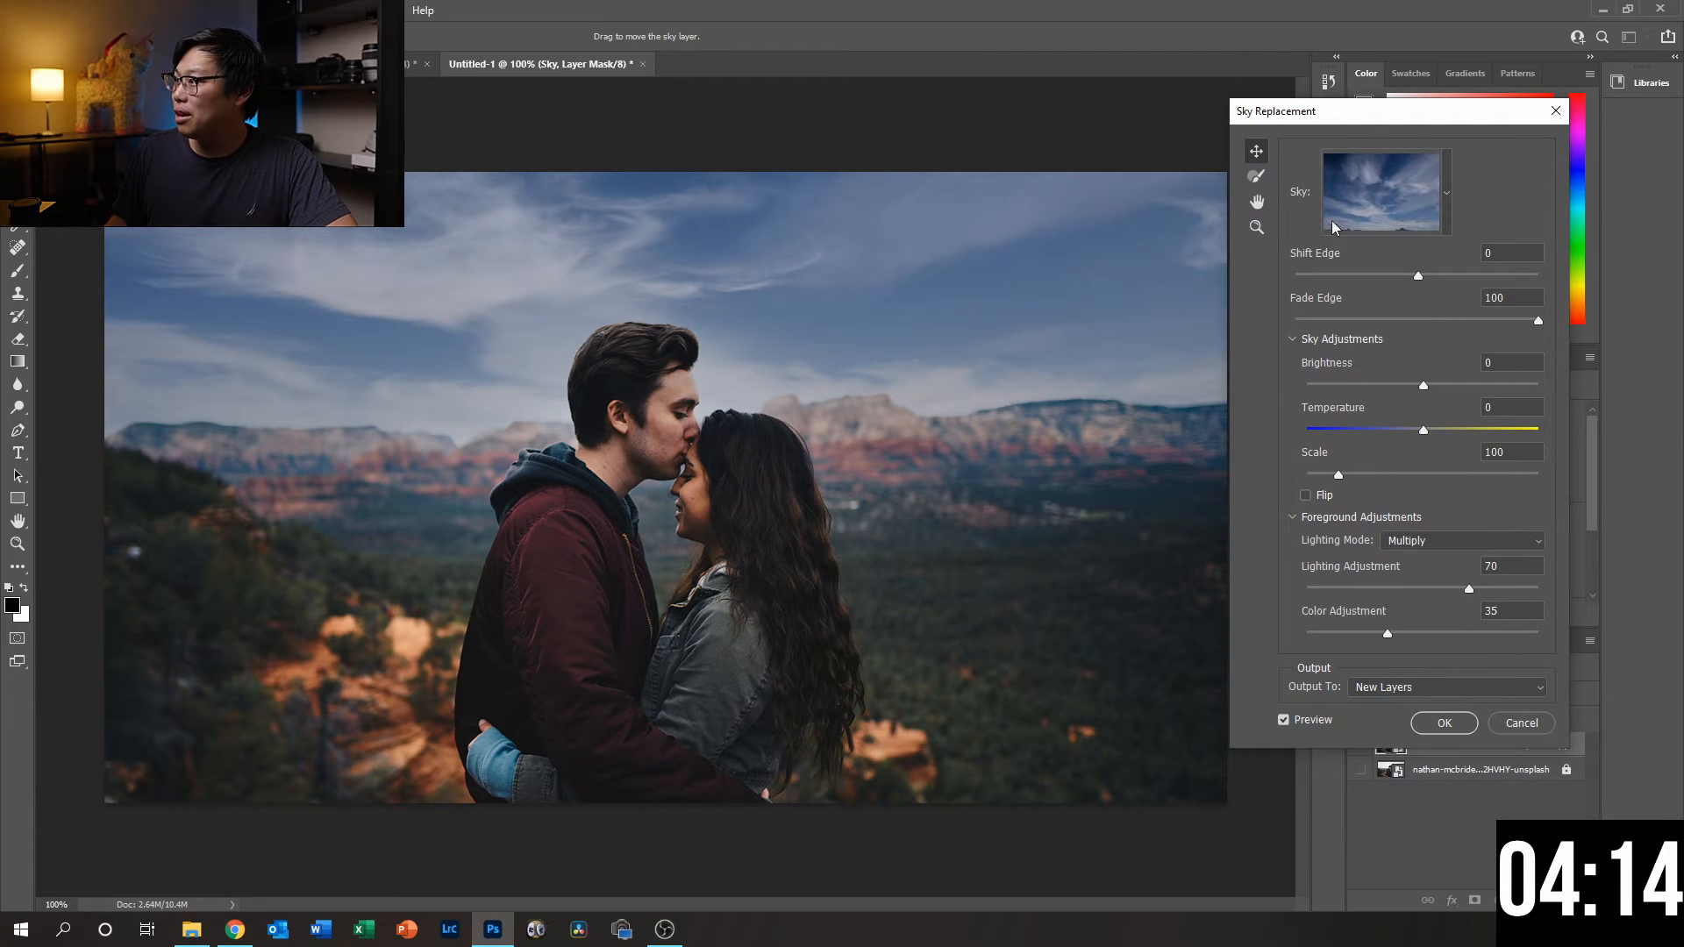
{"action": "left_click_drag", "start_coordinate": [1409, 122], "coordinate": [1247, 125]}
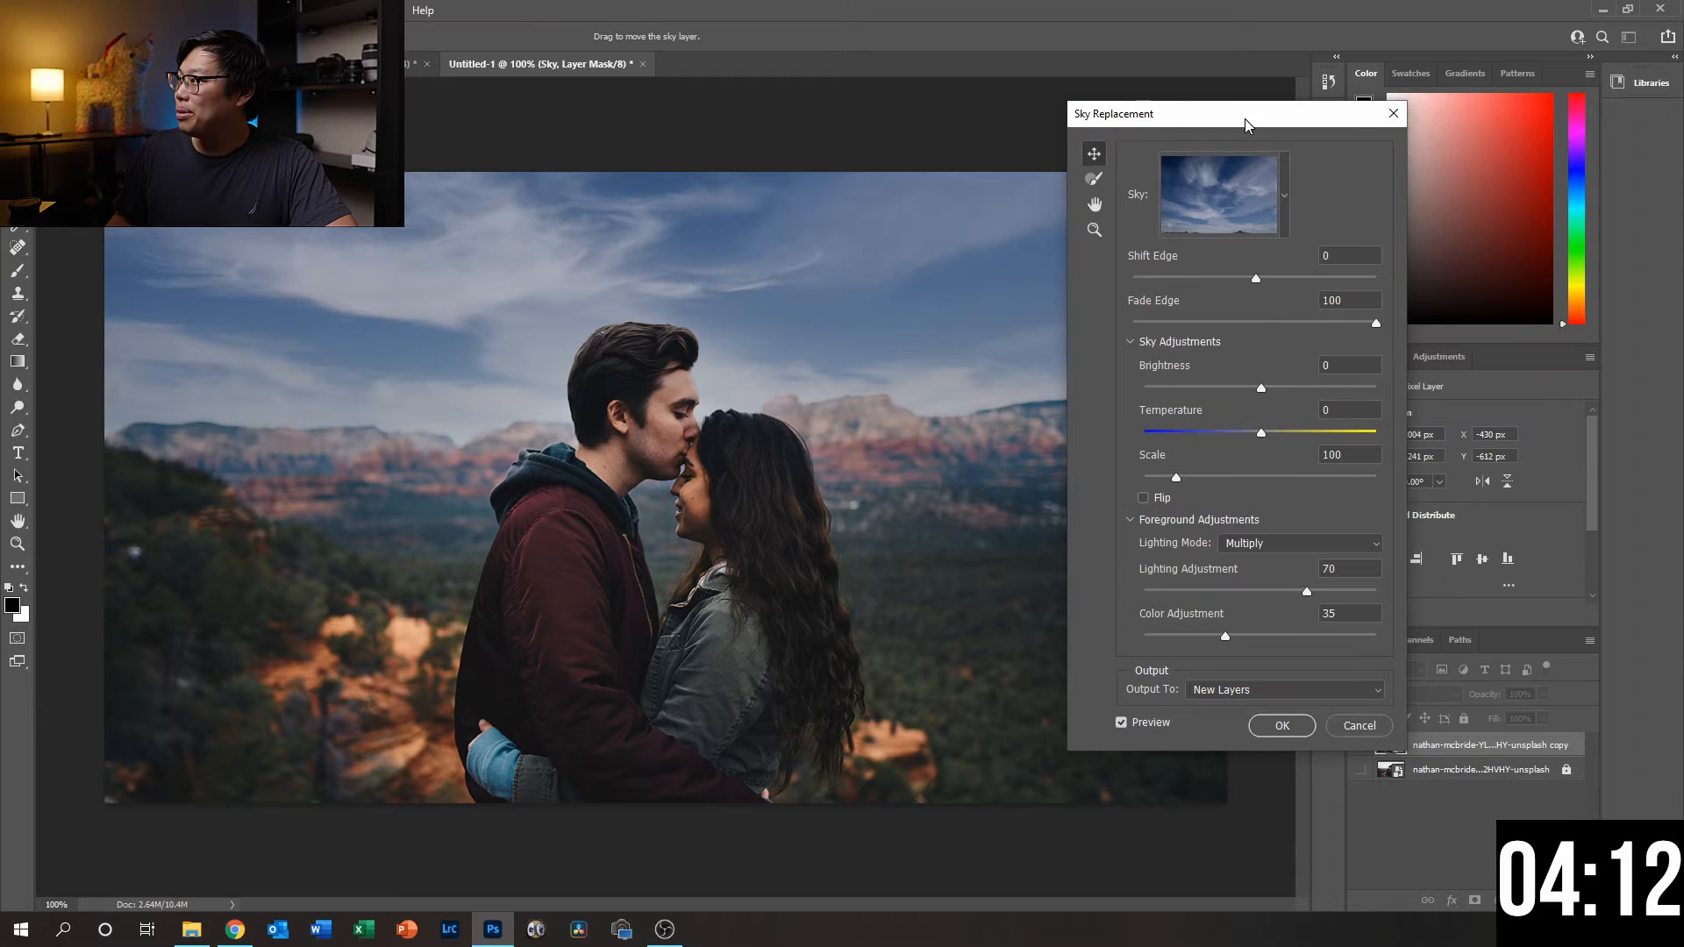
- Show the sky presets with only the Blue Skies group expanded, and move the dialog off the photo
{"action": "left_click", "coordinate": [1280, 182]}
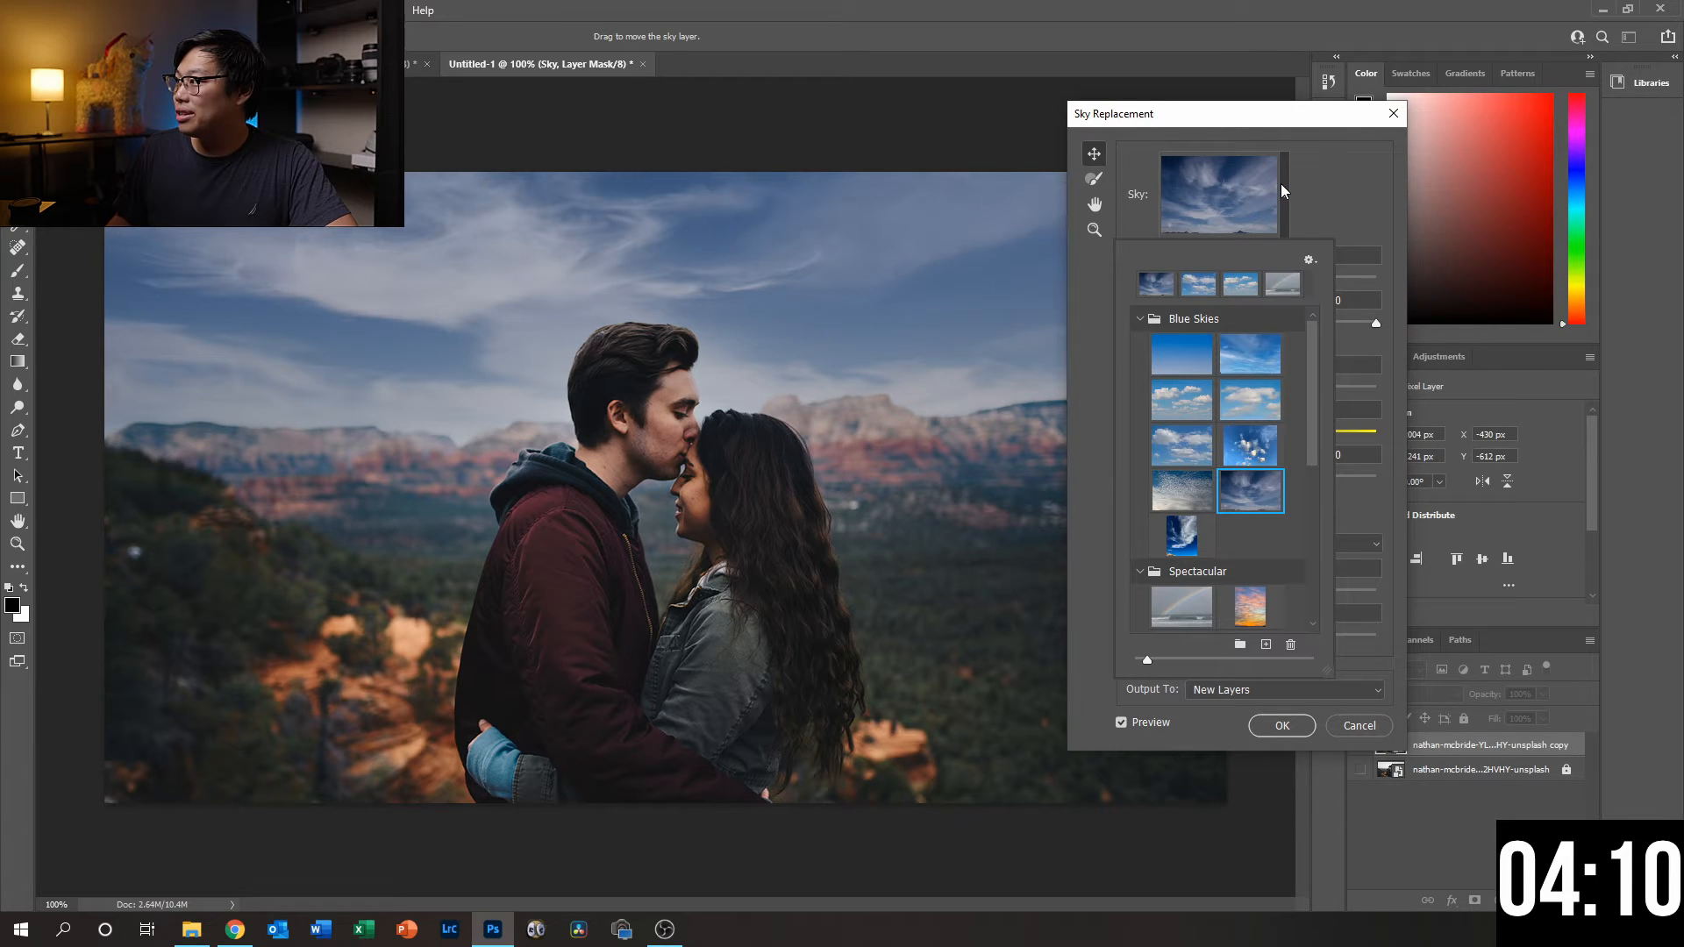
{"action": "left_click", "coordinate": [1140, 319]}
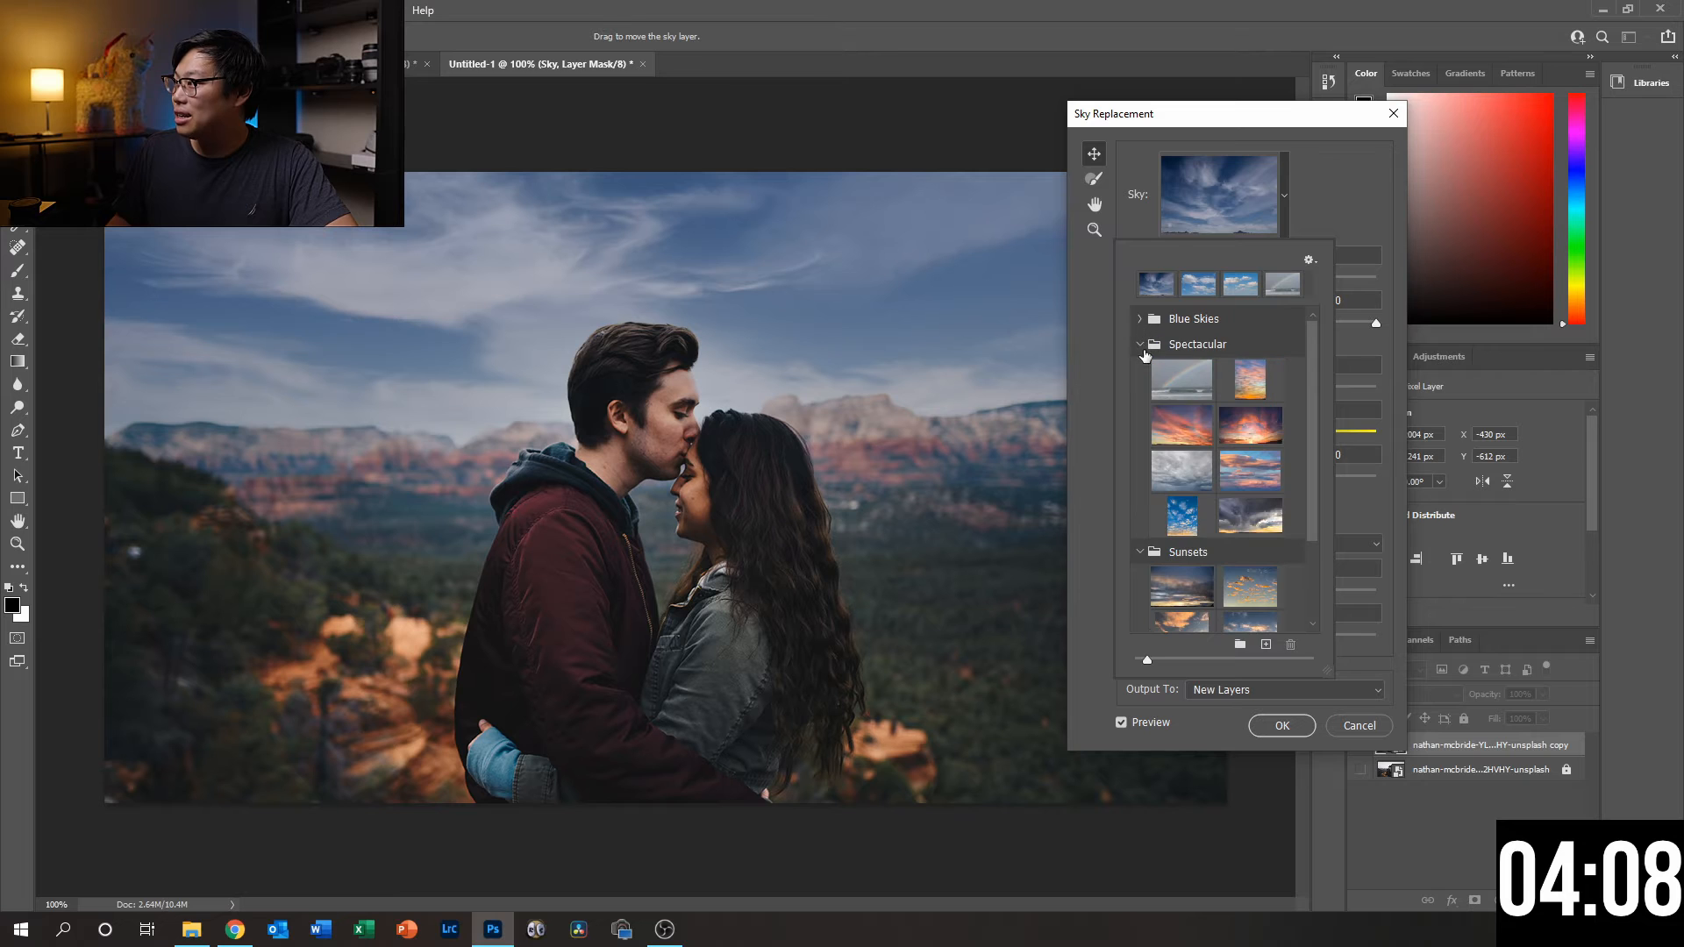
{"action": "left_click", "coordinate": [1140, 344]}
{"action": "left_click", "coordinate": [1140, 370]}
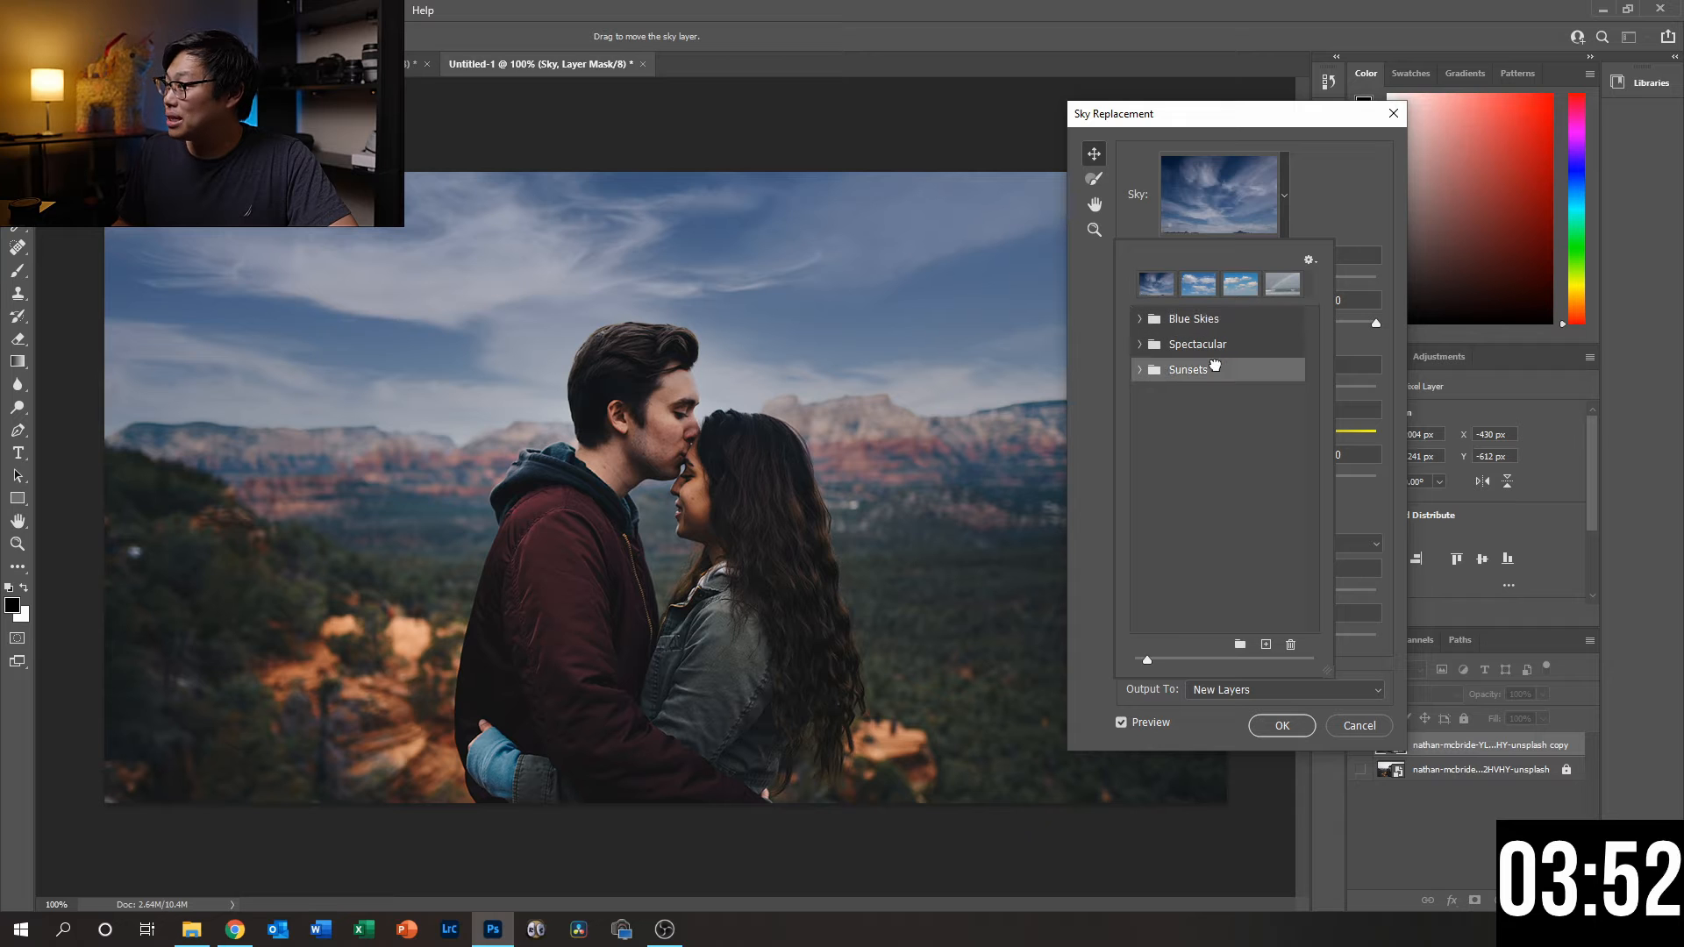
{"action": "left_click", "coordinate": [1140, 320]}
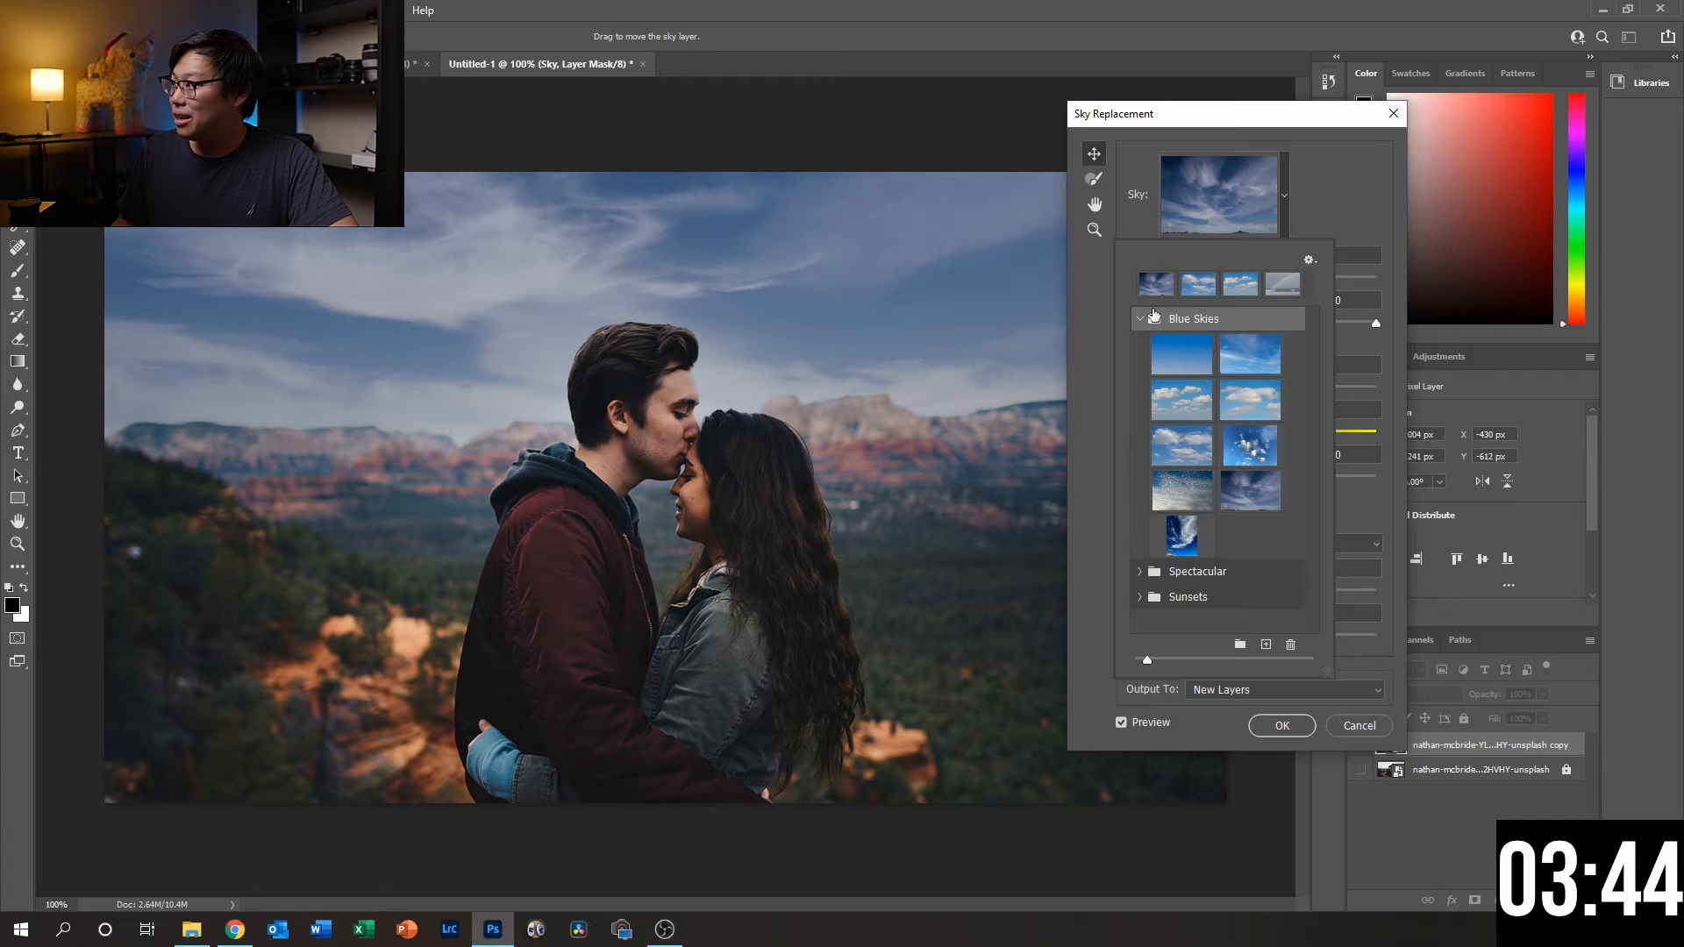
{"action": "left_click_drag", "start_coordinate": [1226, 119], "coordinate": [1472, 130]}
{"action": "left_click", "coordinate": [1460, 187]}
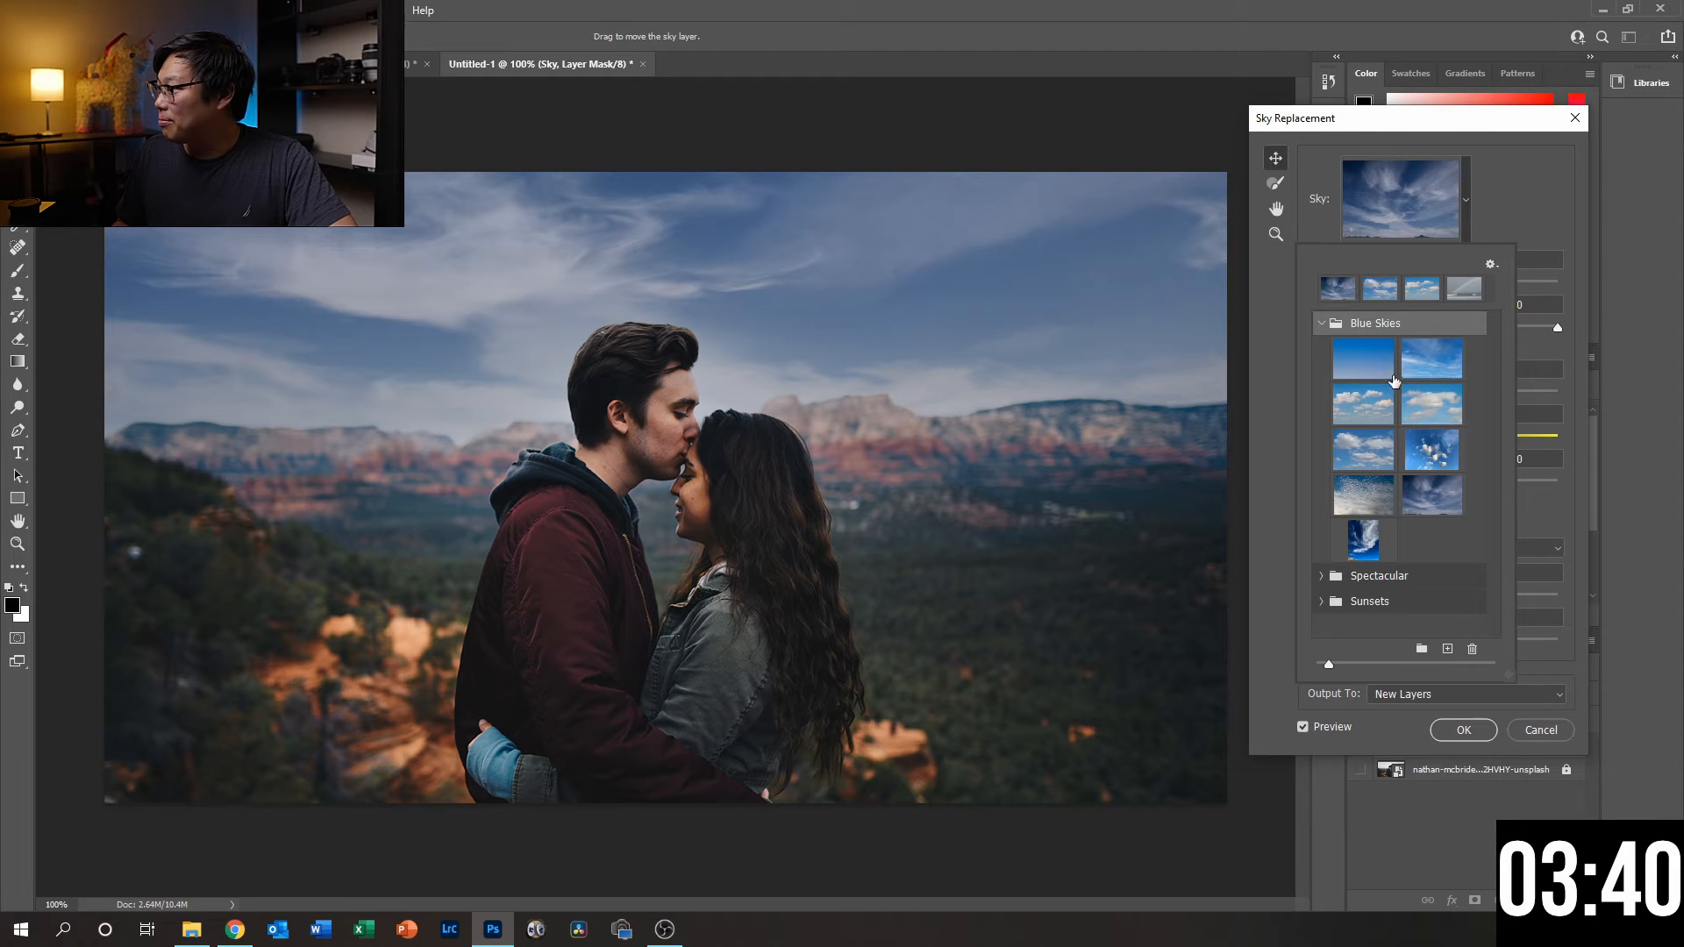
- Try two Blue Skies presets with white clouds on the photo, then reselect the darker wispy-cloud sky
{"action": "left_click", "coordinate": [1373, 412]}
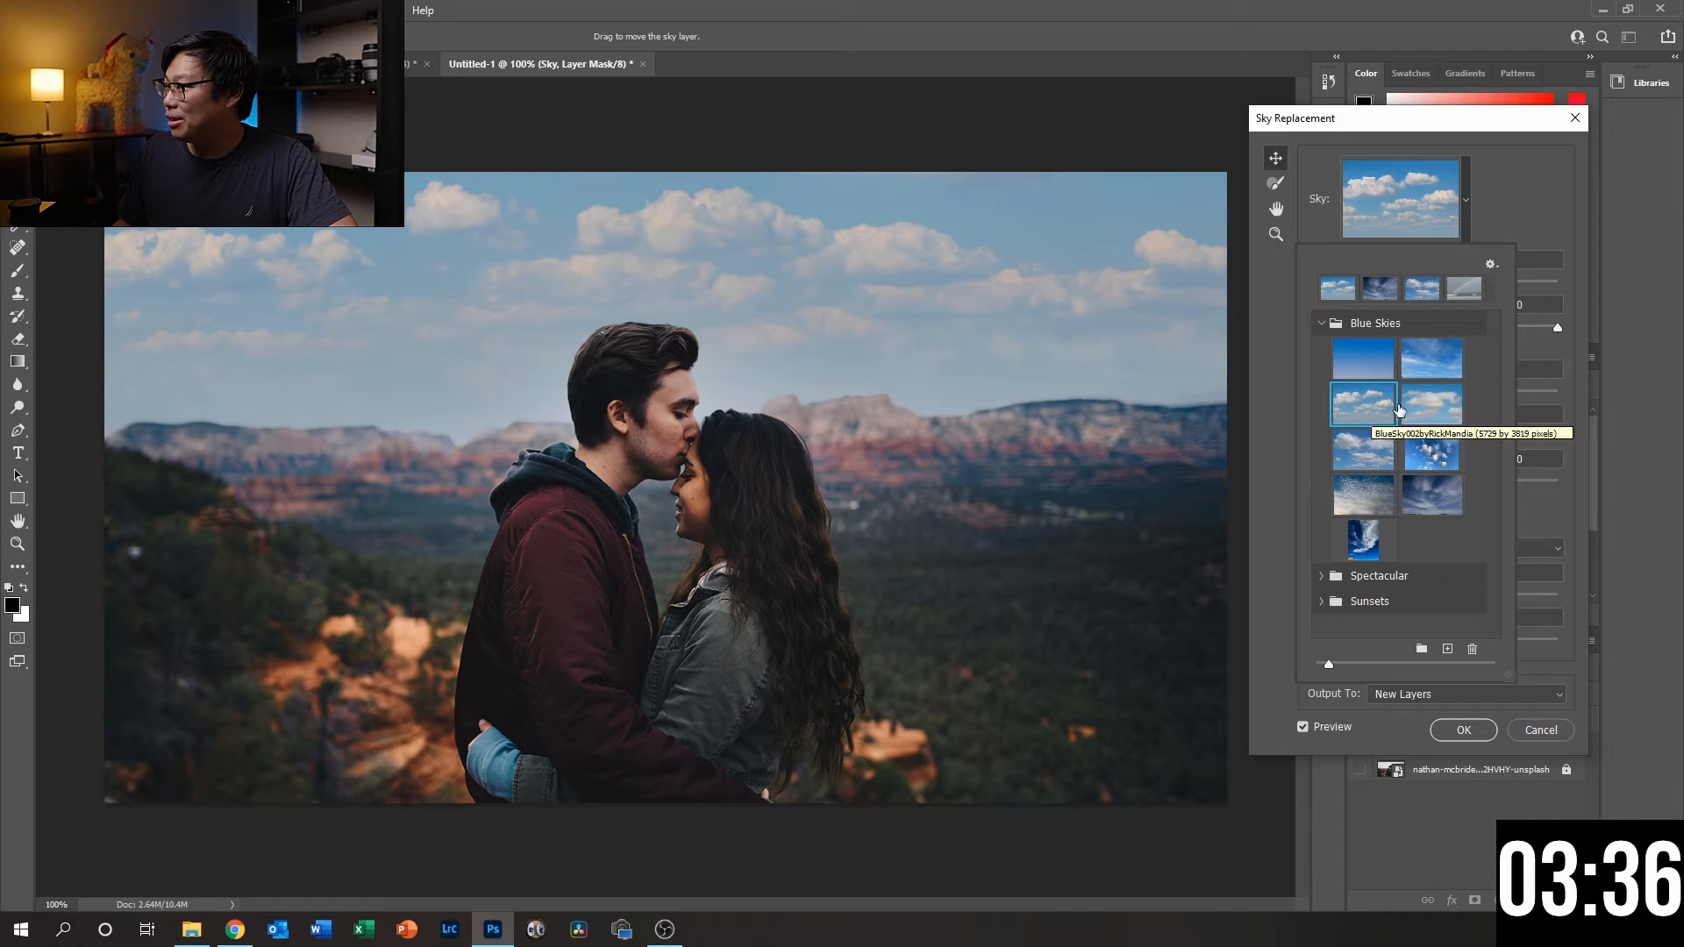
{"action": "left_click", "coordinate": [1427, 397]}
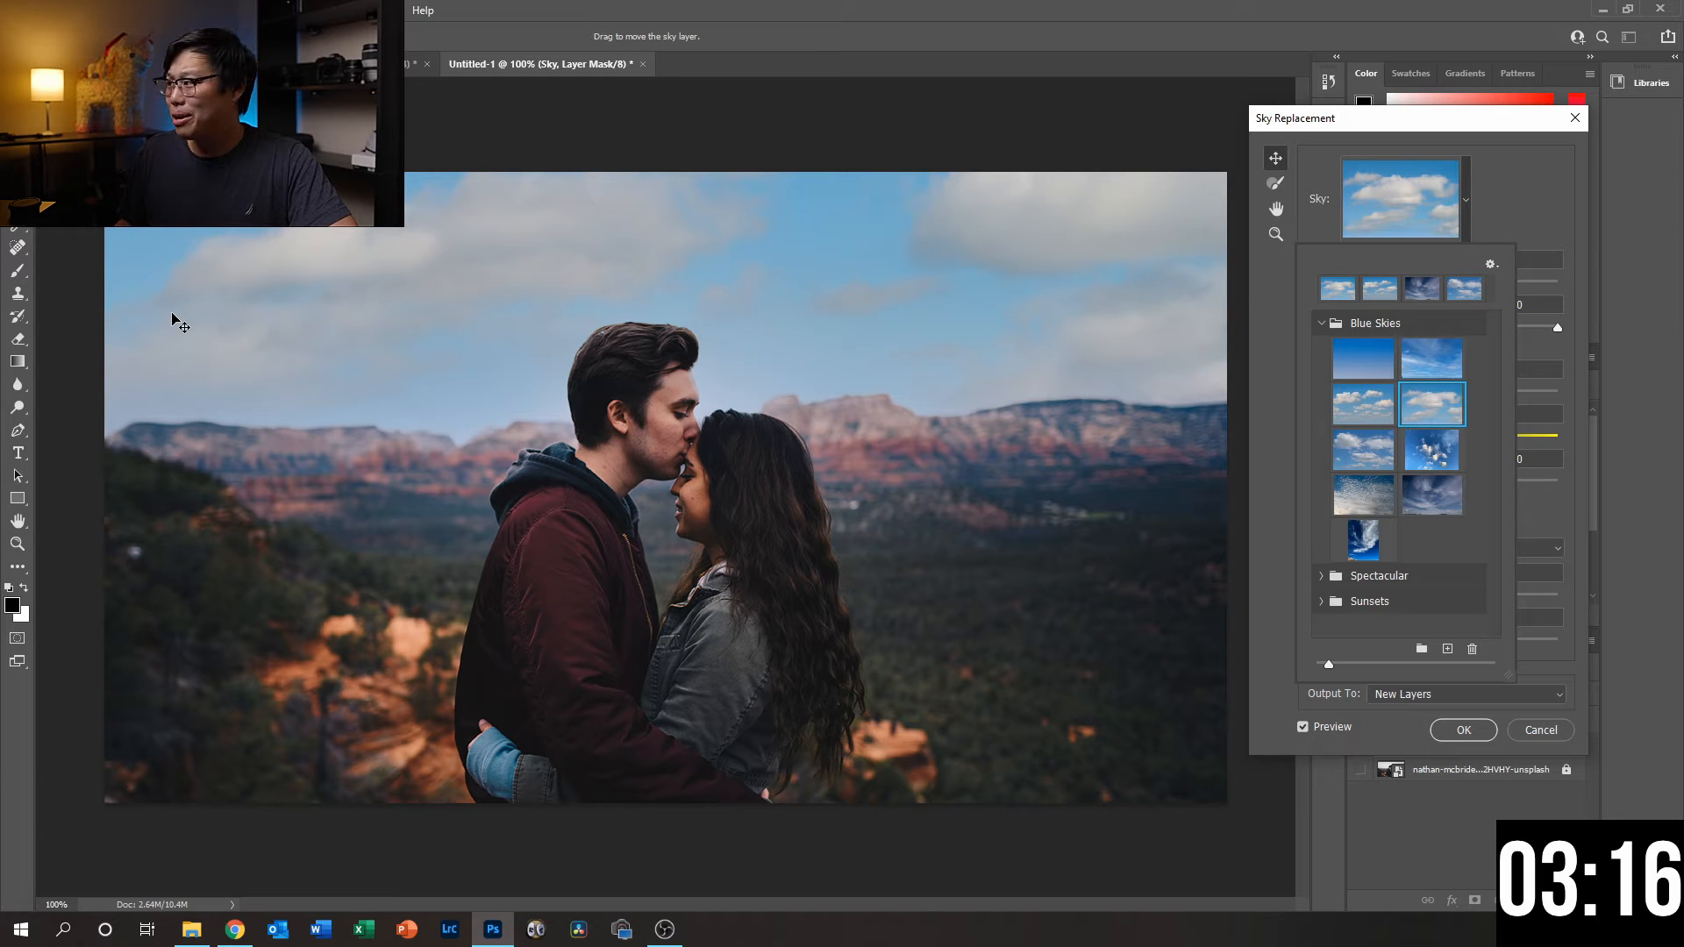
{"action": "left_click", "coordinate": [1439, 501]}
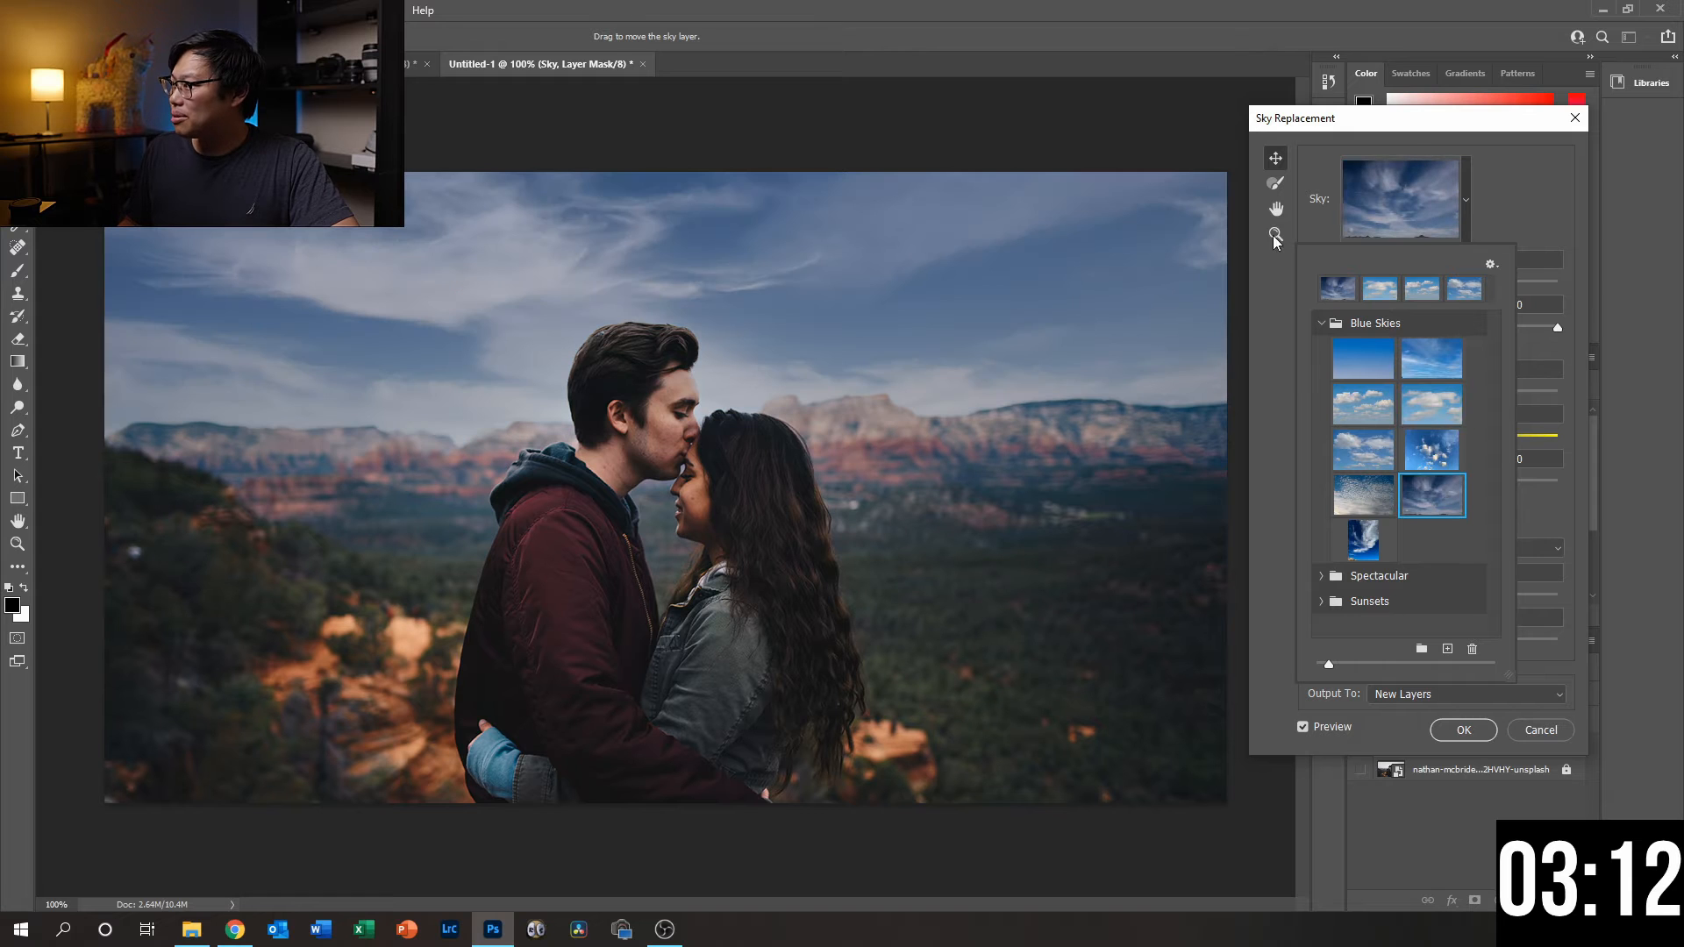
- Try the fiery red and purple sky from the Spectacular group, then collapse that group and close the preset list
{"action": "left_click", "coordinate": [1320, 575]}
{"action": "scroll", "coordinate": [1437, 526], "scroll_direction": "down", "scroll_amount": 3}
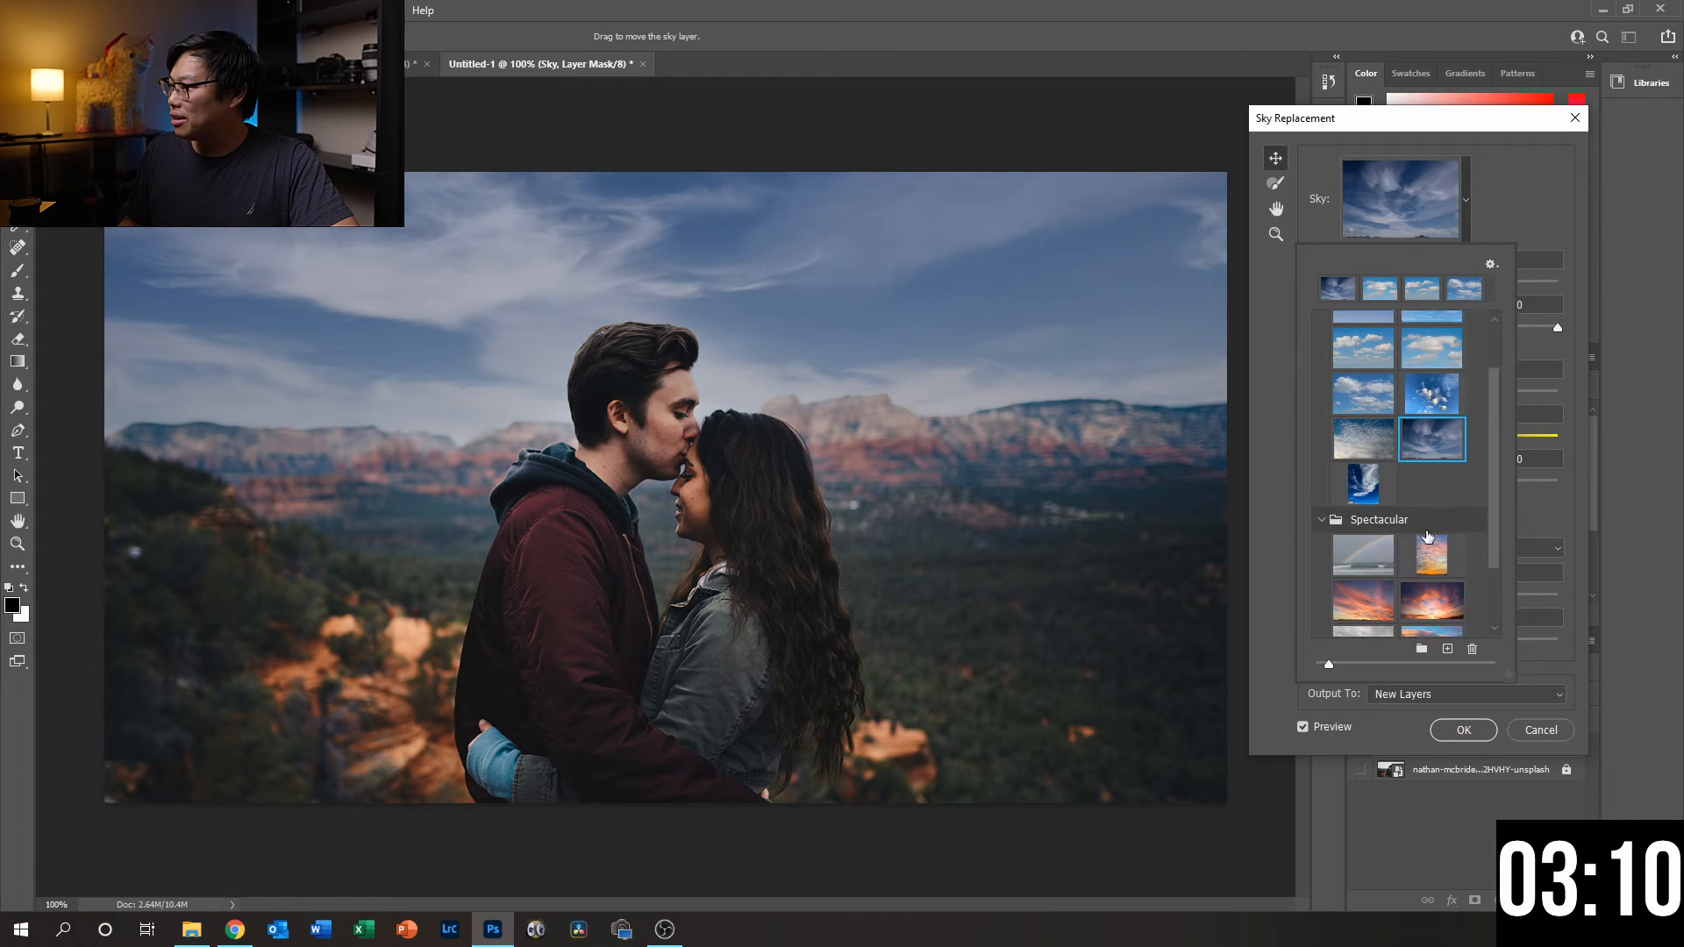
{"action": "scroll", "coordinate": [1427, 536], "scroll_direction": "down", "scroll_amount": 3}
{"action": "left_click", "coordinate": [1424, 507]}
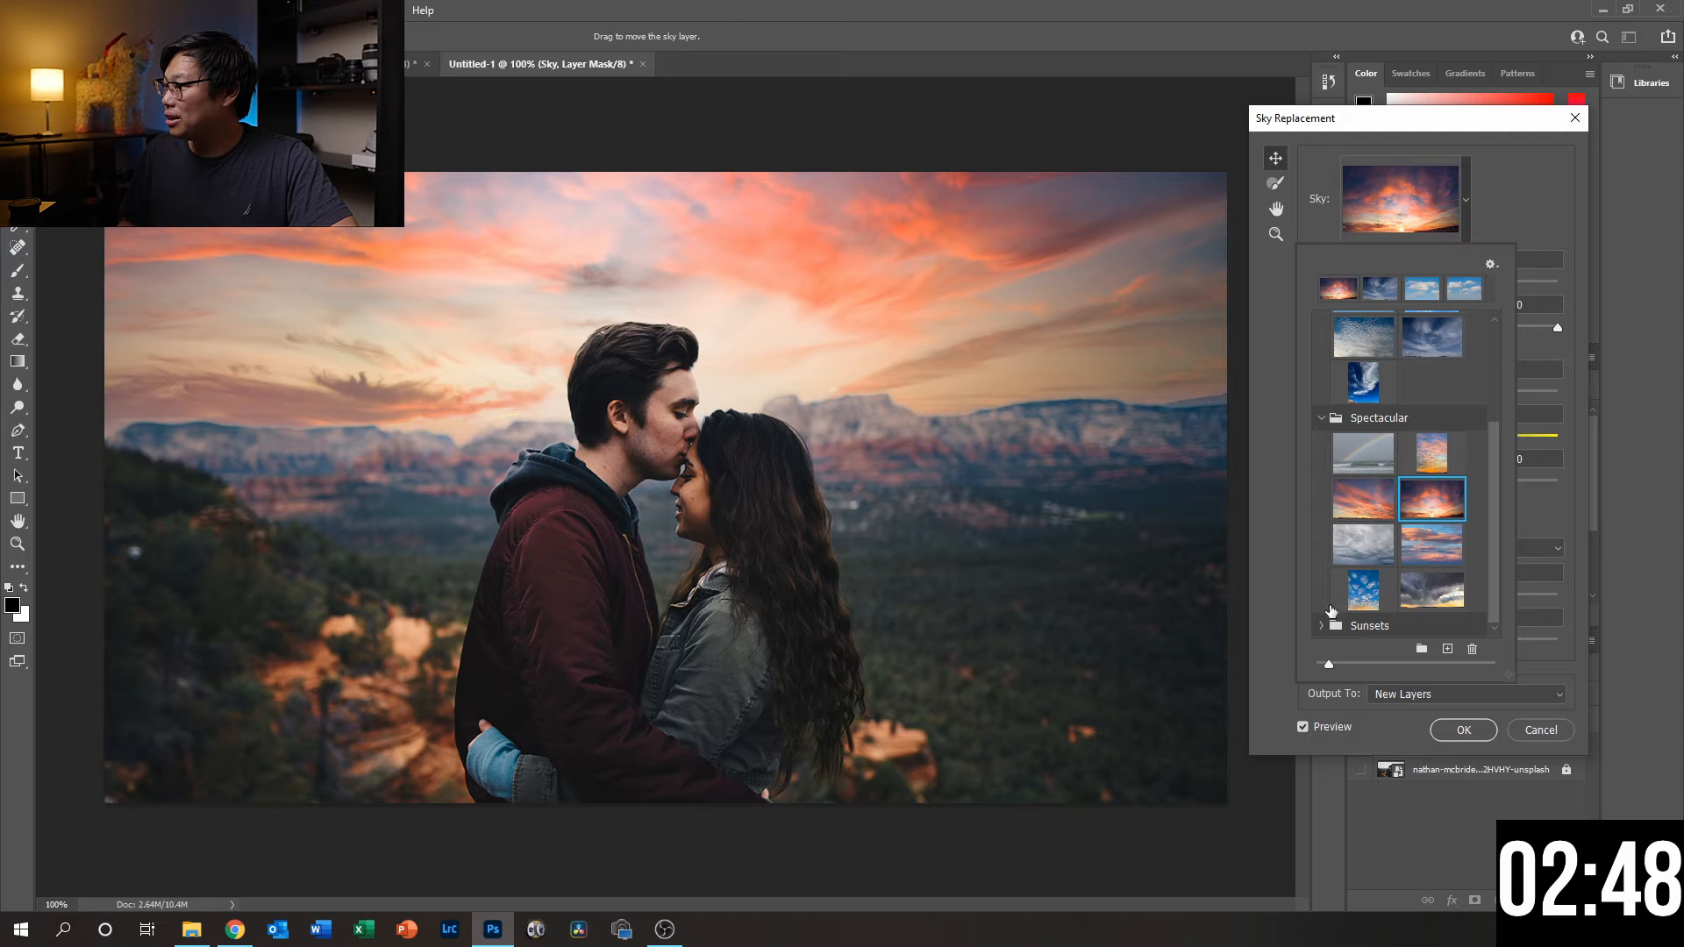
{"action": "left_click", "coordinate": [1320, 417]}
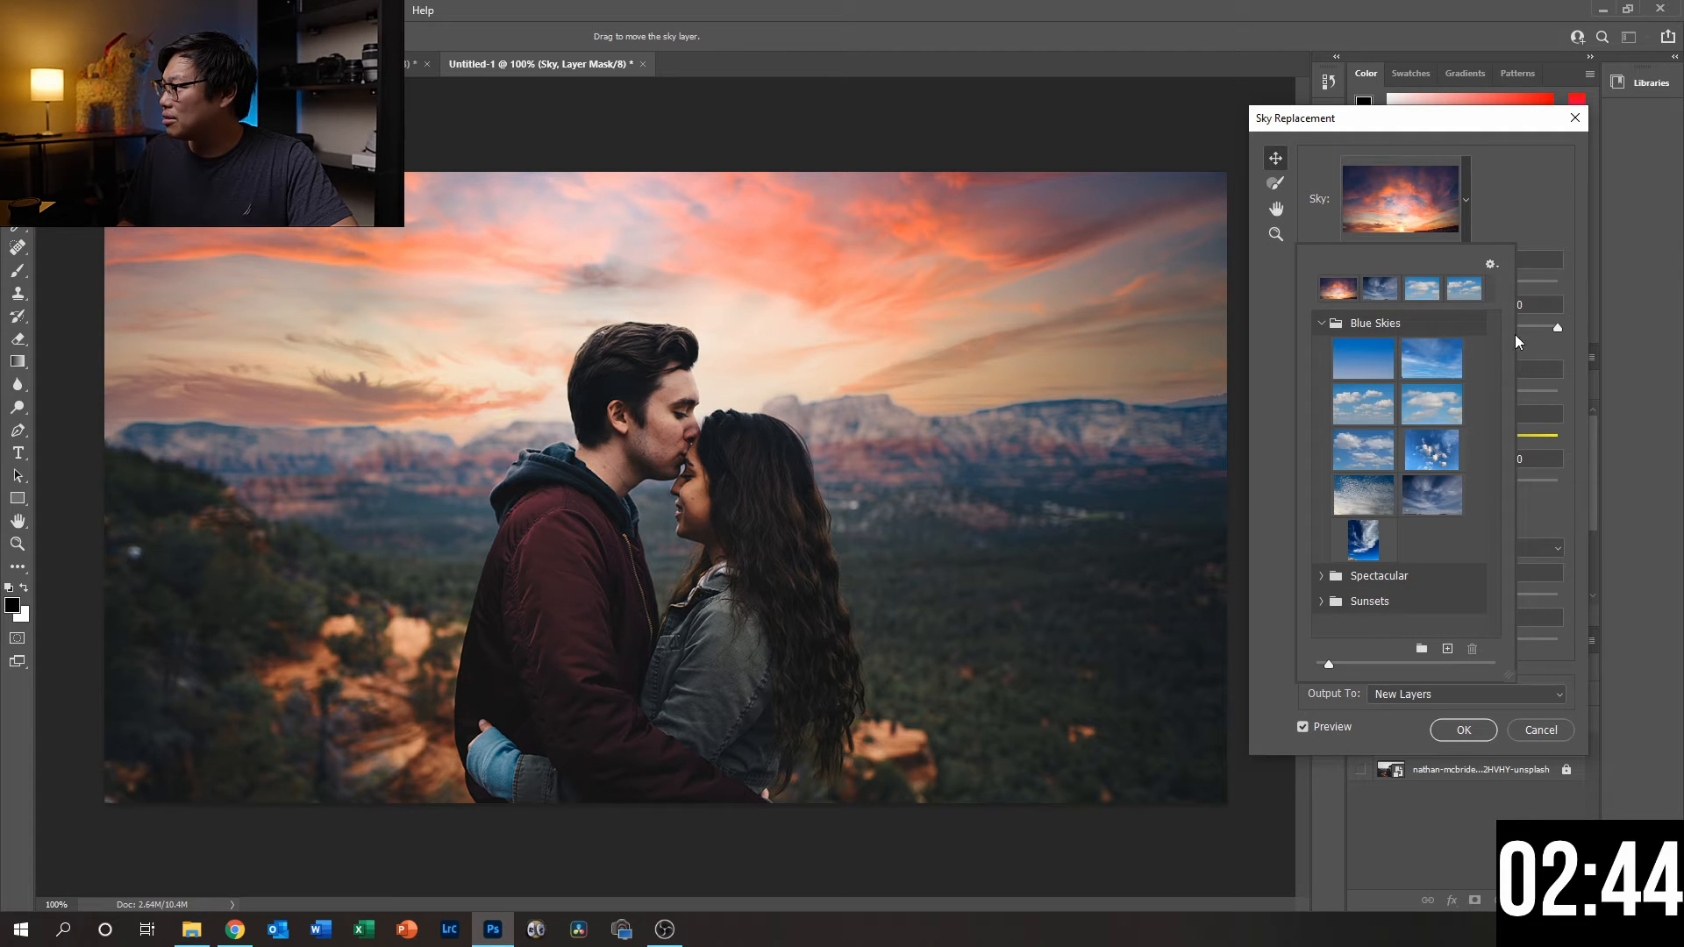
{"action": "left_click", "coordinate": [1528, 200]}
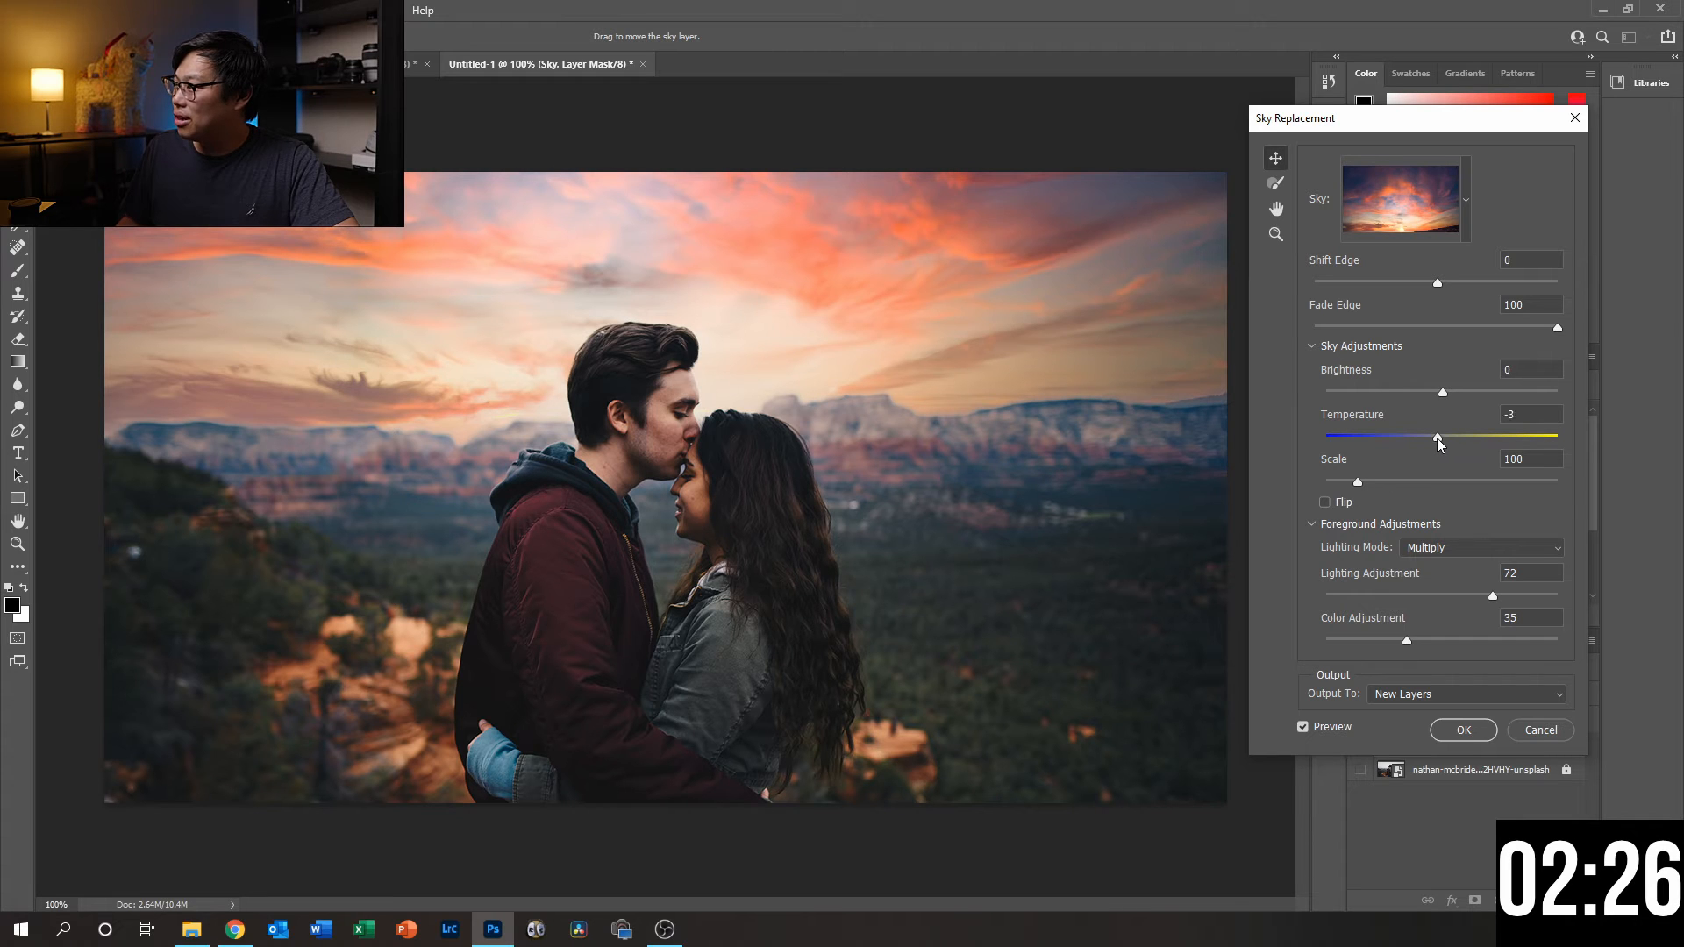
- Set the replacement sky's Temperature to -15 and Shift Edge to -37
{"action": "left_click_drag", "start_coordinate": [1442, 439], "coordinate": [1413, 438]}
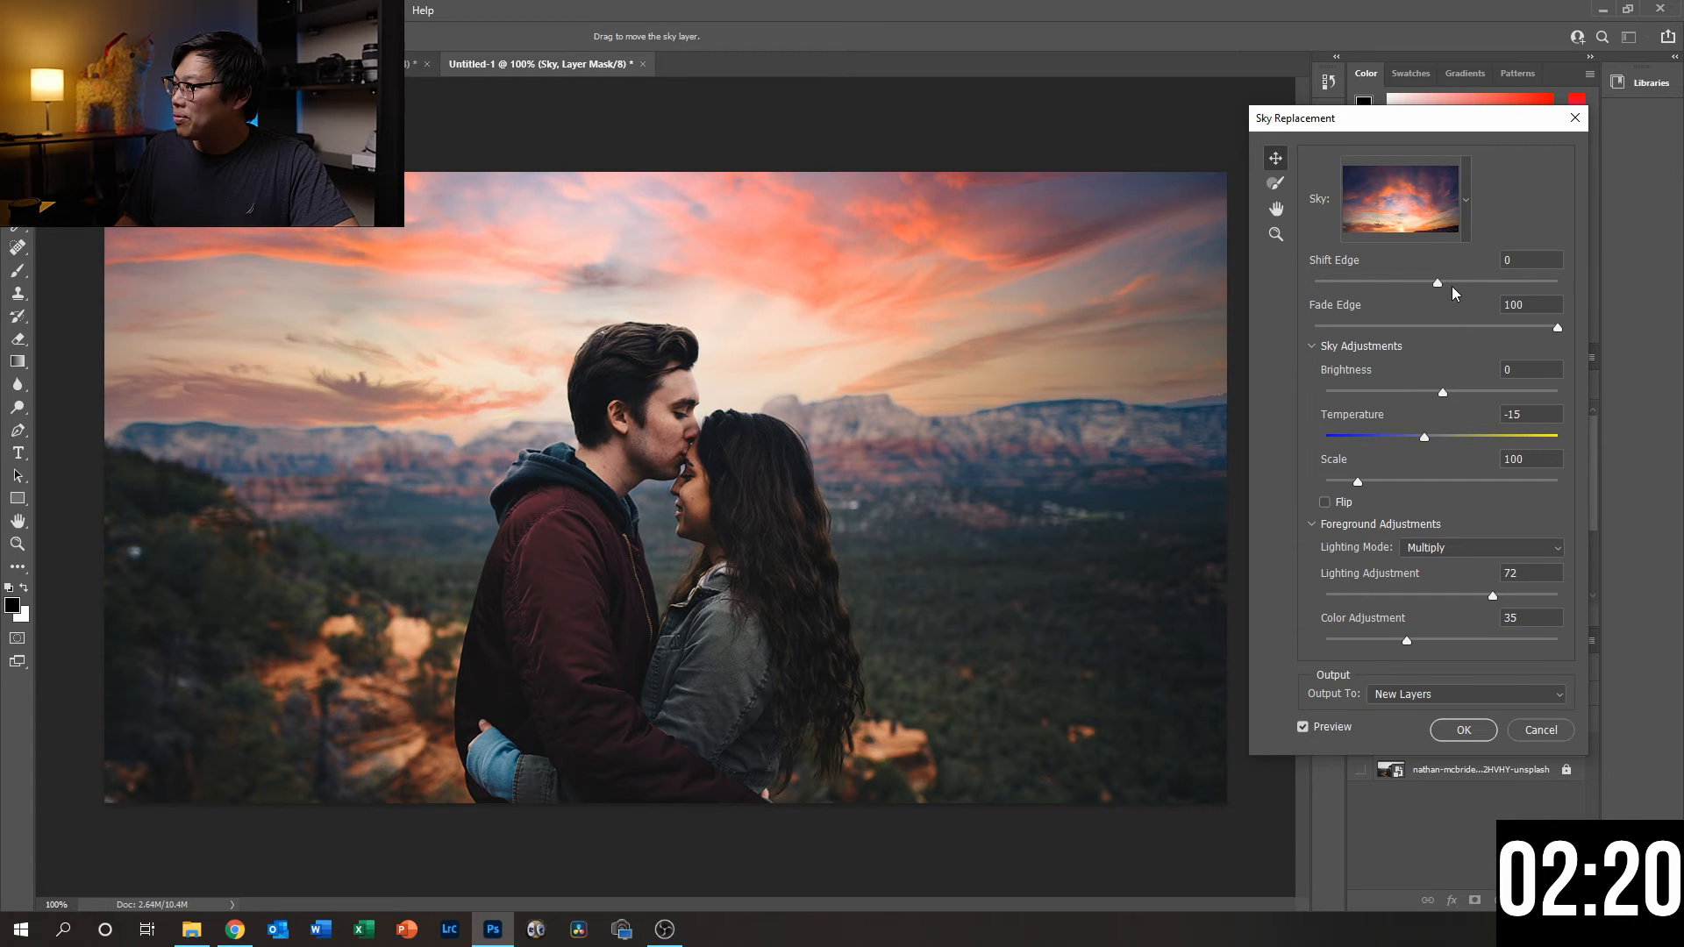
{"action": "left_click_drag", "start_coordinate": [1438, 282], "coordinate": [1366, 282]}
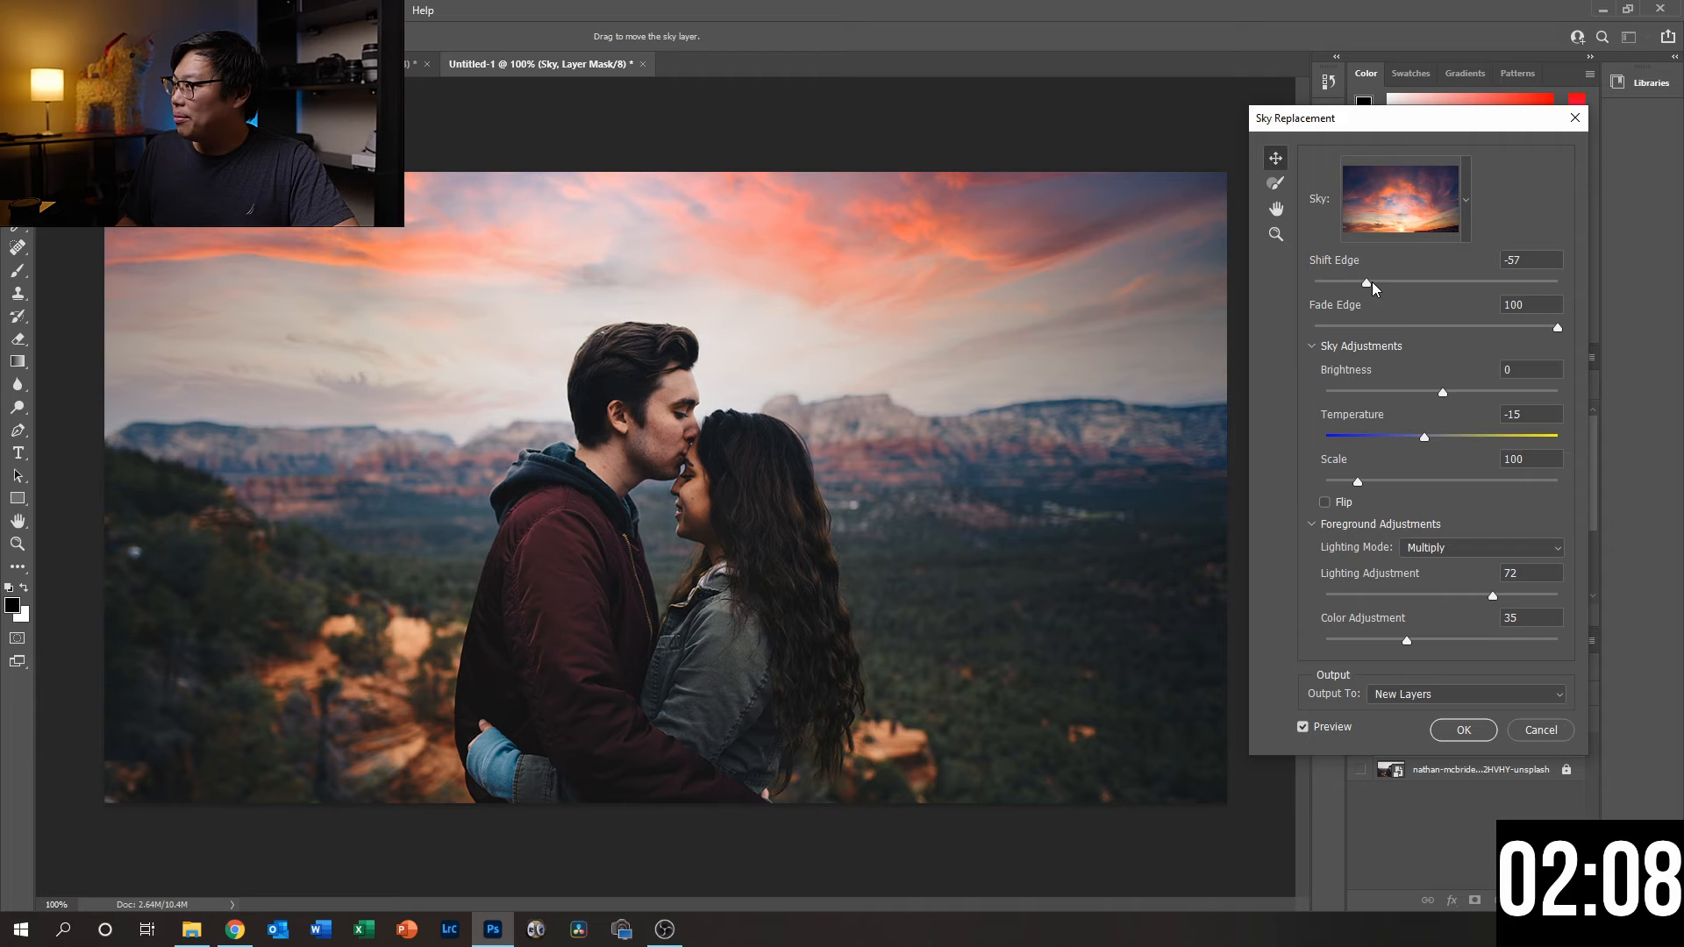
{"action": "mouse_move", "coordinate": [1361, 282]}
{"action": "left_mouse_down"}
{"action": "mouse_move", "coordinate": [1418, 283]}
{"action": "mouse_move", "coordinate": [1390, 286]}
{"action": "left_mouse_up"}
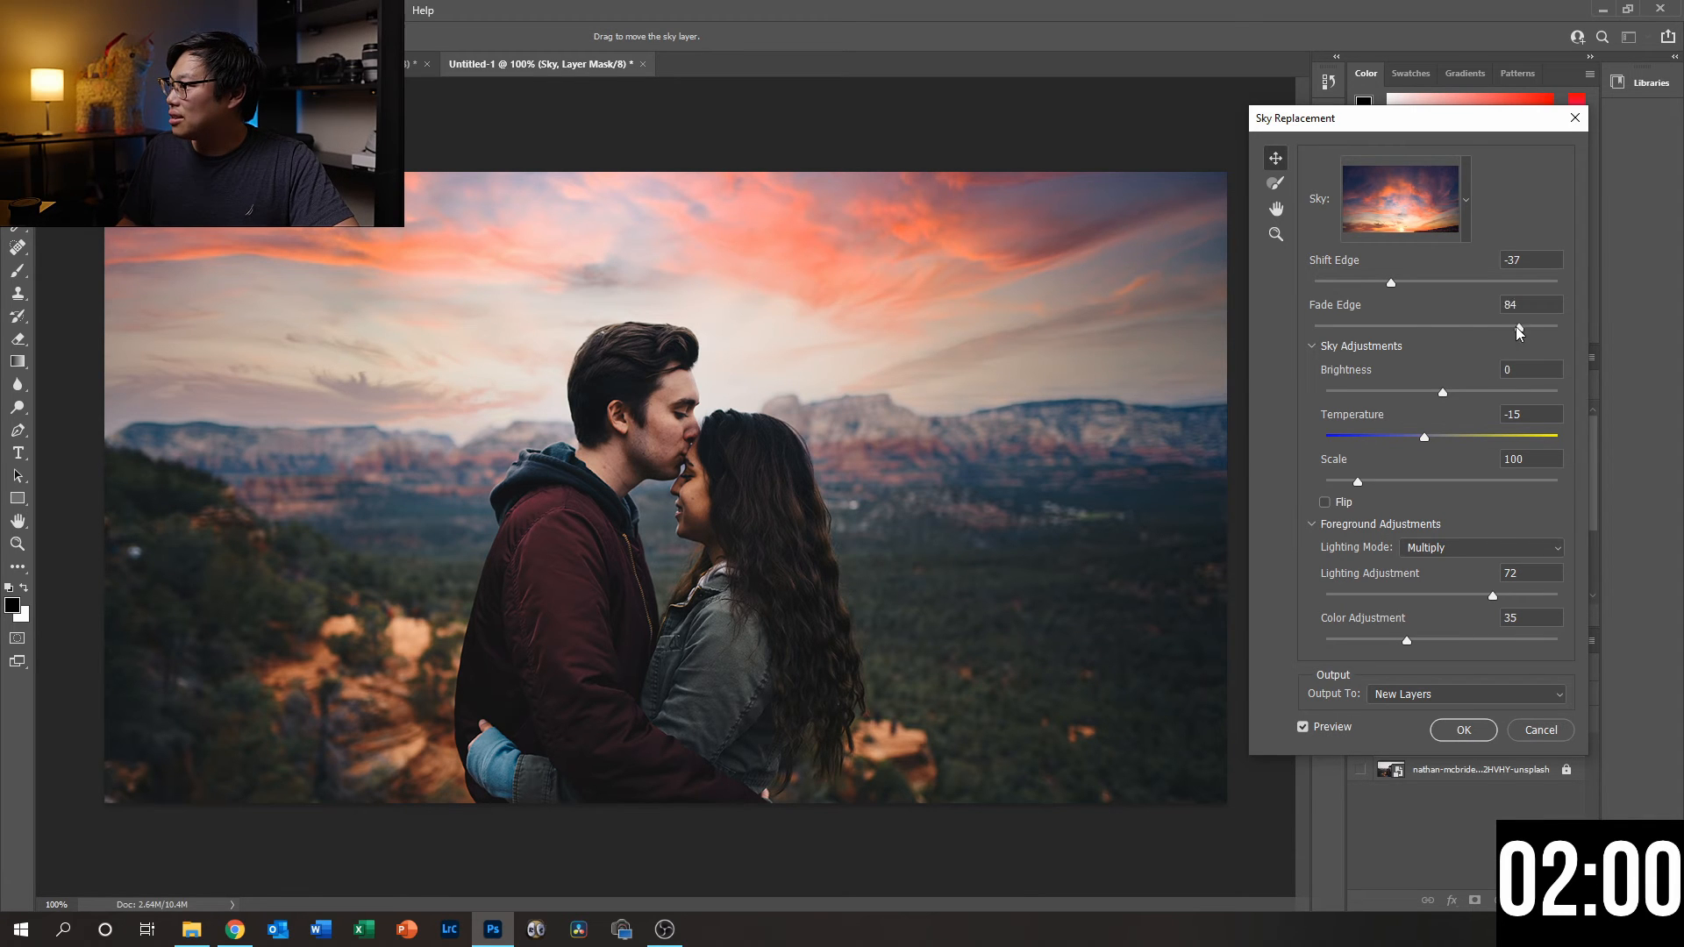
- Set the replacement sky's Fade Edge to 71
{"action": "left_click_drag", "start_coordinate": [1518, 327], "coordinate": [1440, 324]}
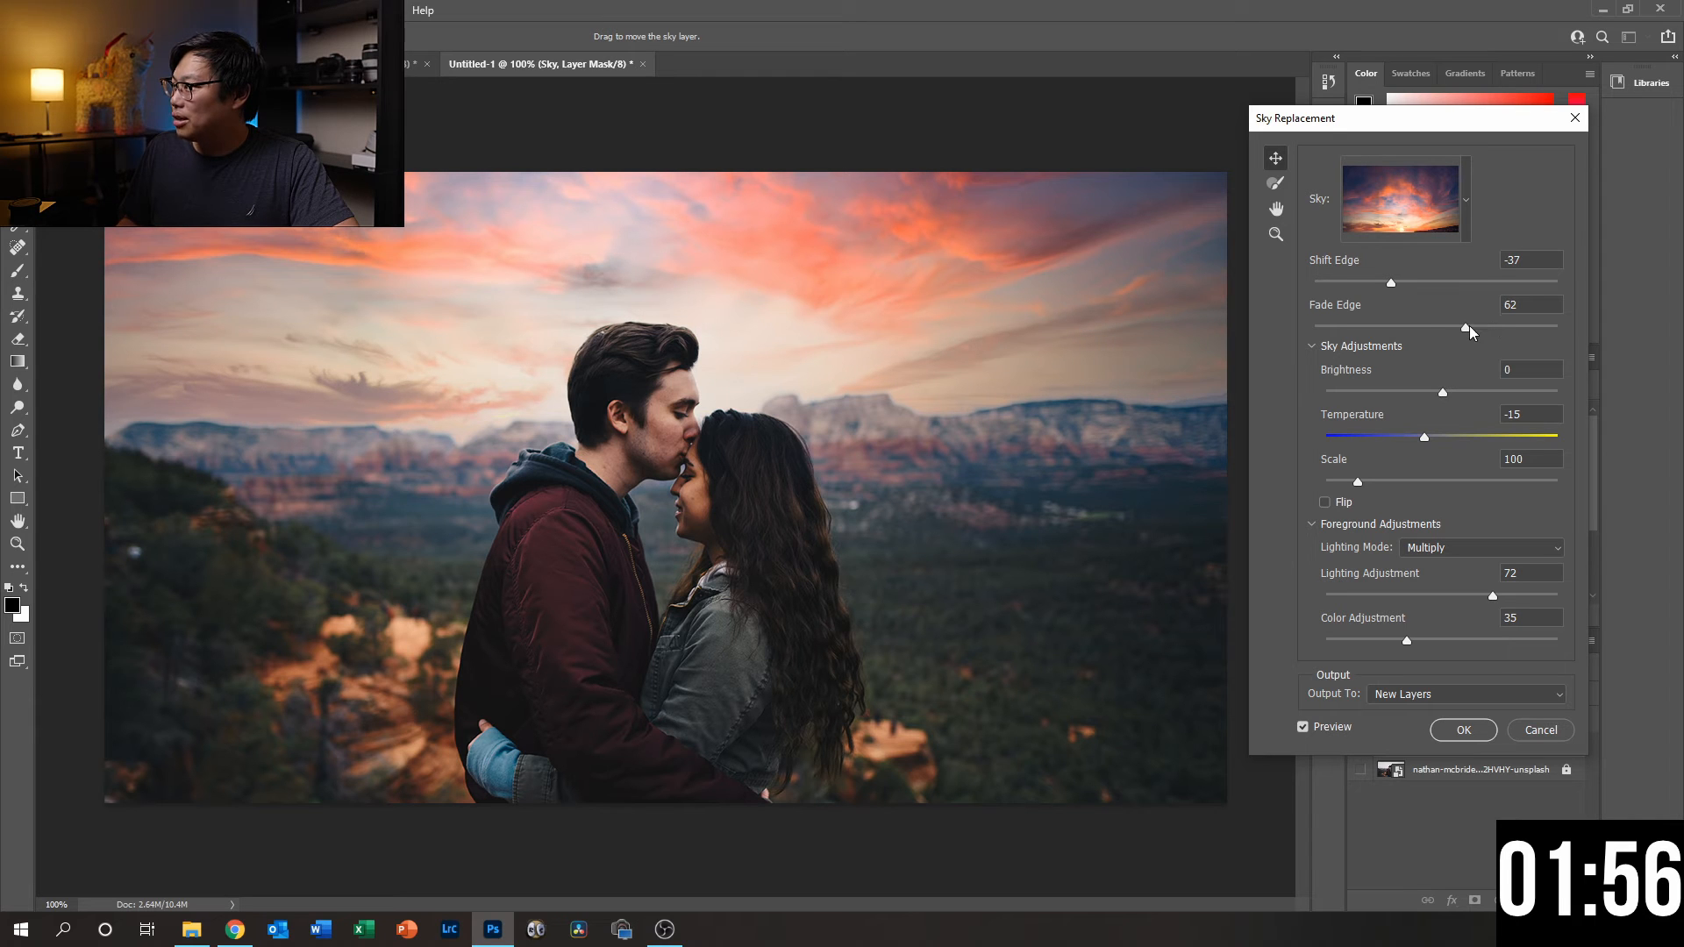
{"action": "left_click_drag", "start_coordinate": [1466, 327], "coordinate": [1492, 327]}
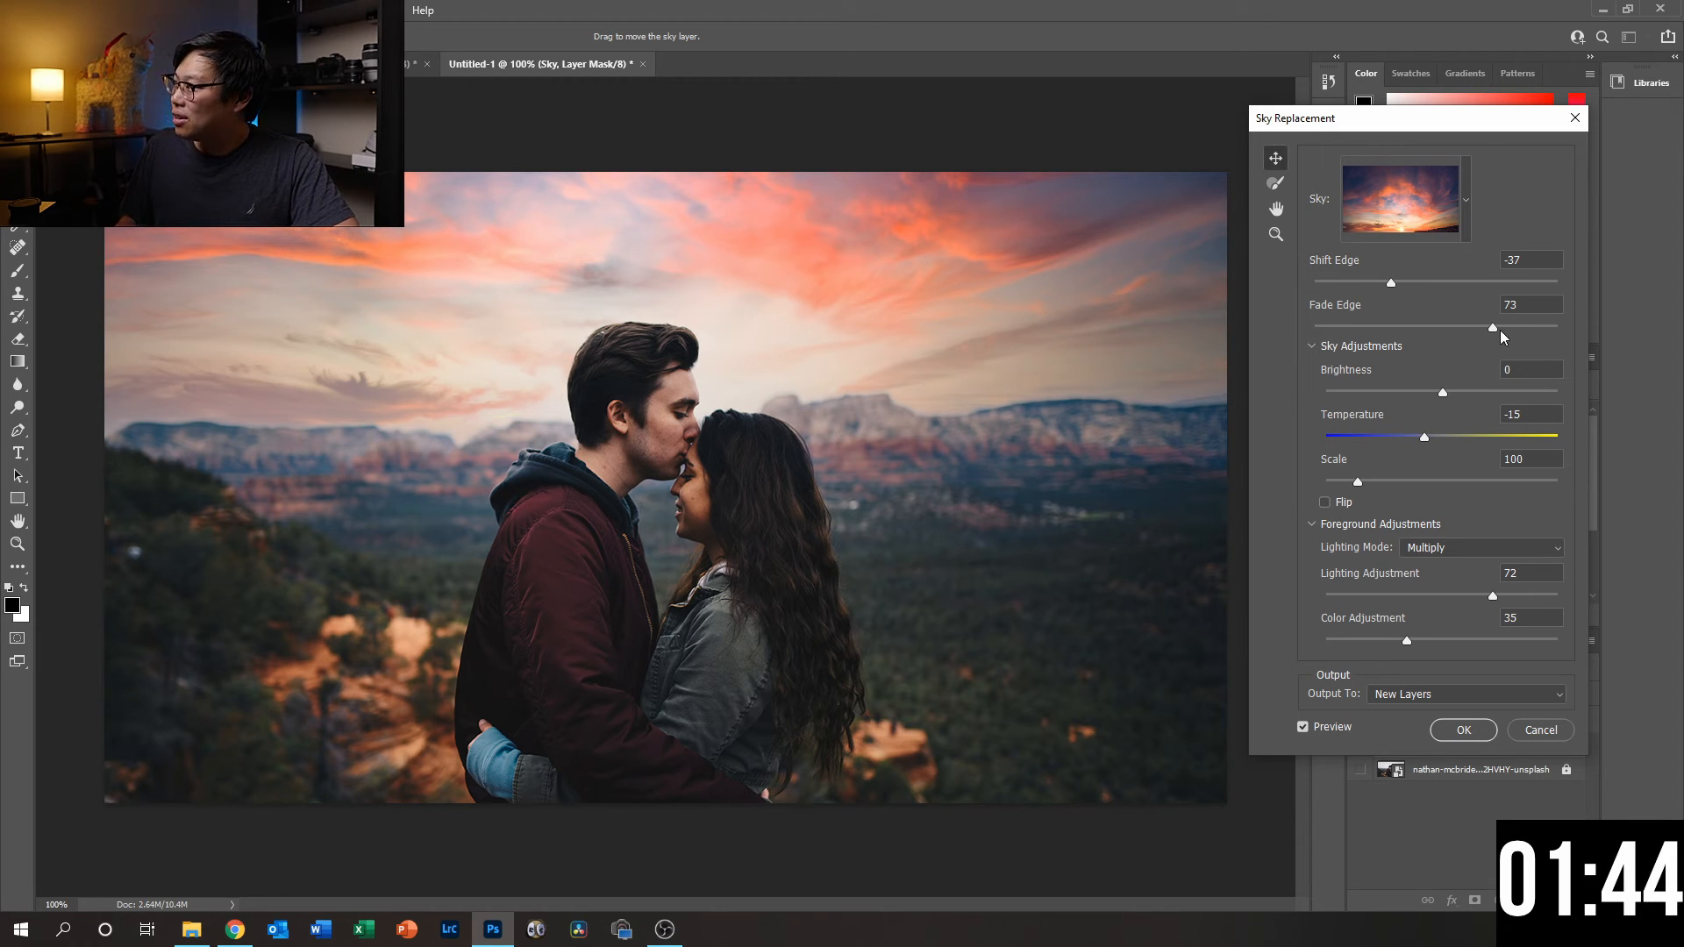
{"action": "left_click_drag", "start_coordinate": [1475, 334], "coordinate": [1464, 330]}
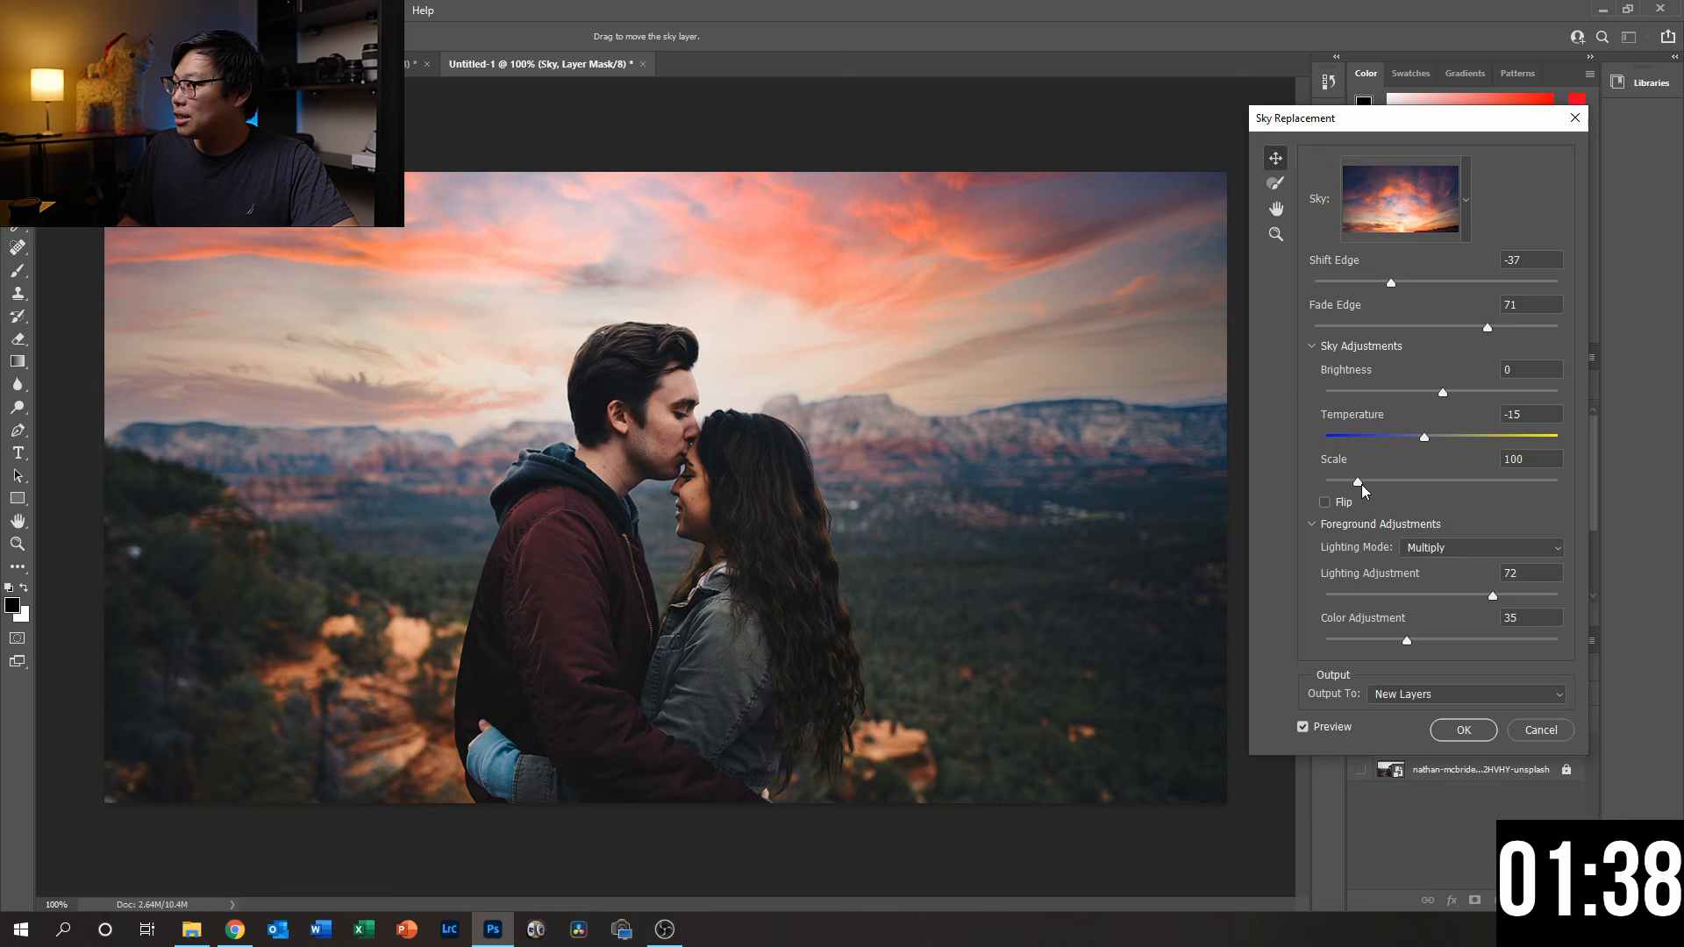
- Try enlarging the replacement sky to a Scale of 220, then bring the Scale down to 103
{"action": "left_click_drag", "start_coordinate": [1361, 484], "coordinate": [1438, 480]}
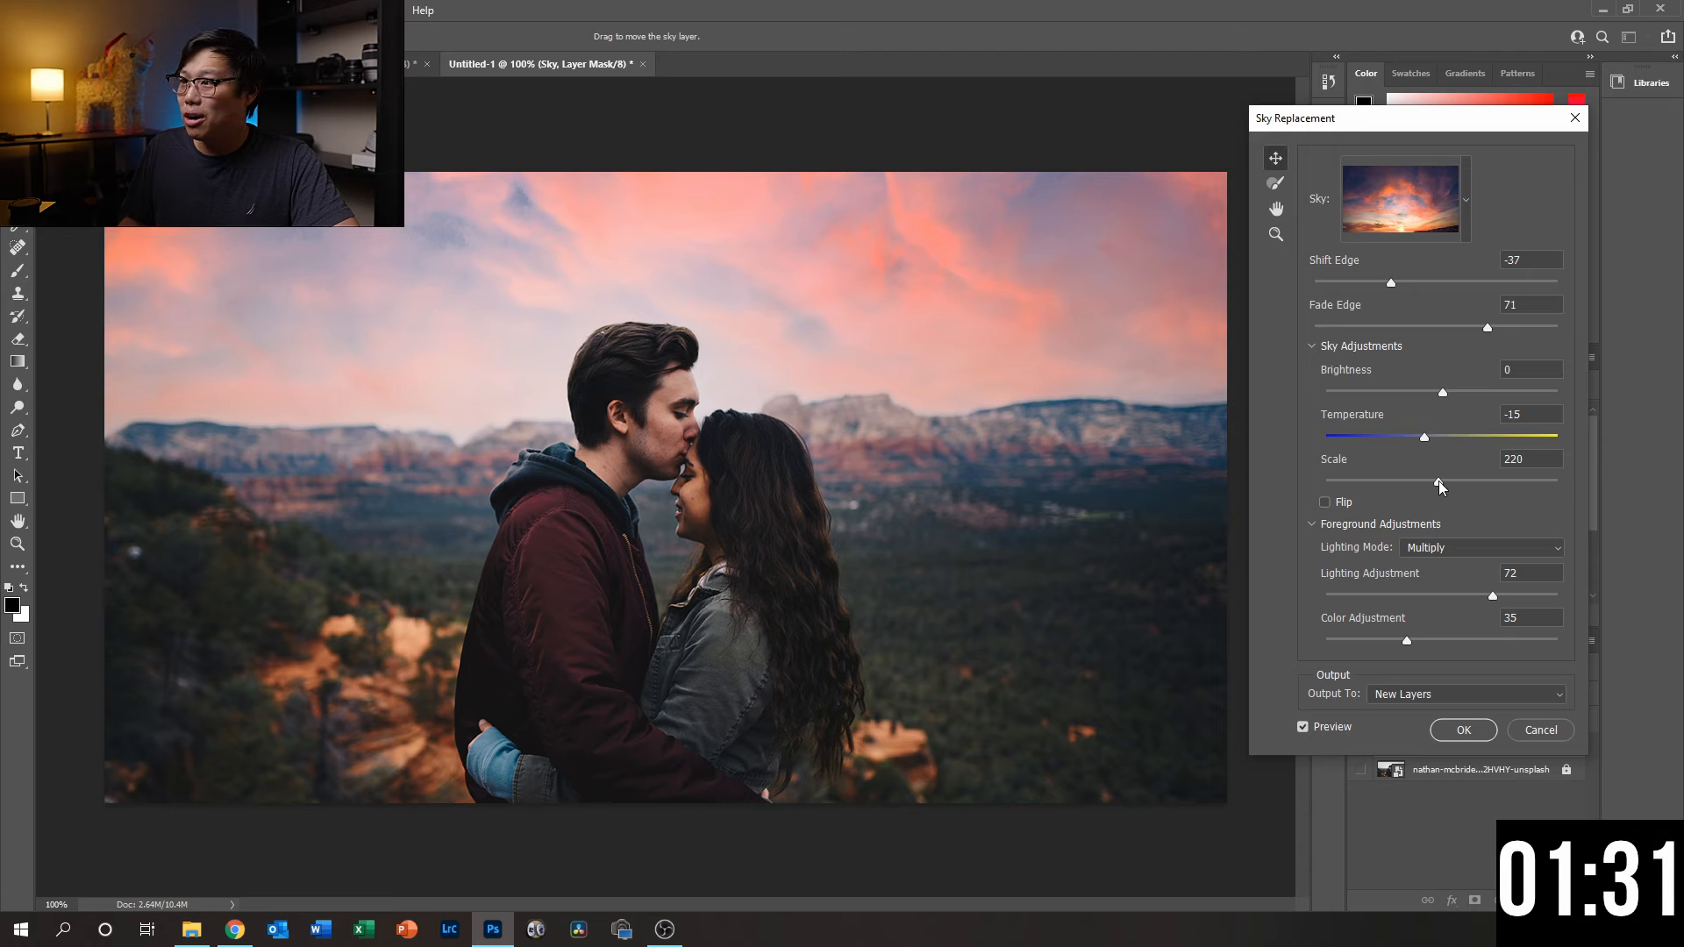
{"action": "left_click_drag", "start_coordinate": [1438, 481], "coordinate": [1370, 488]}
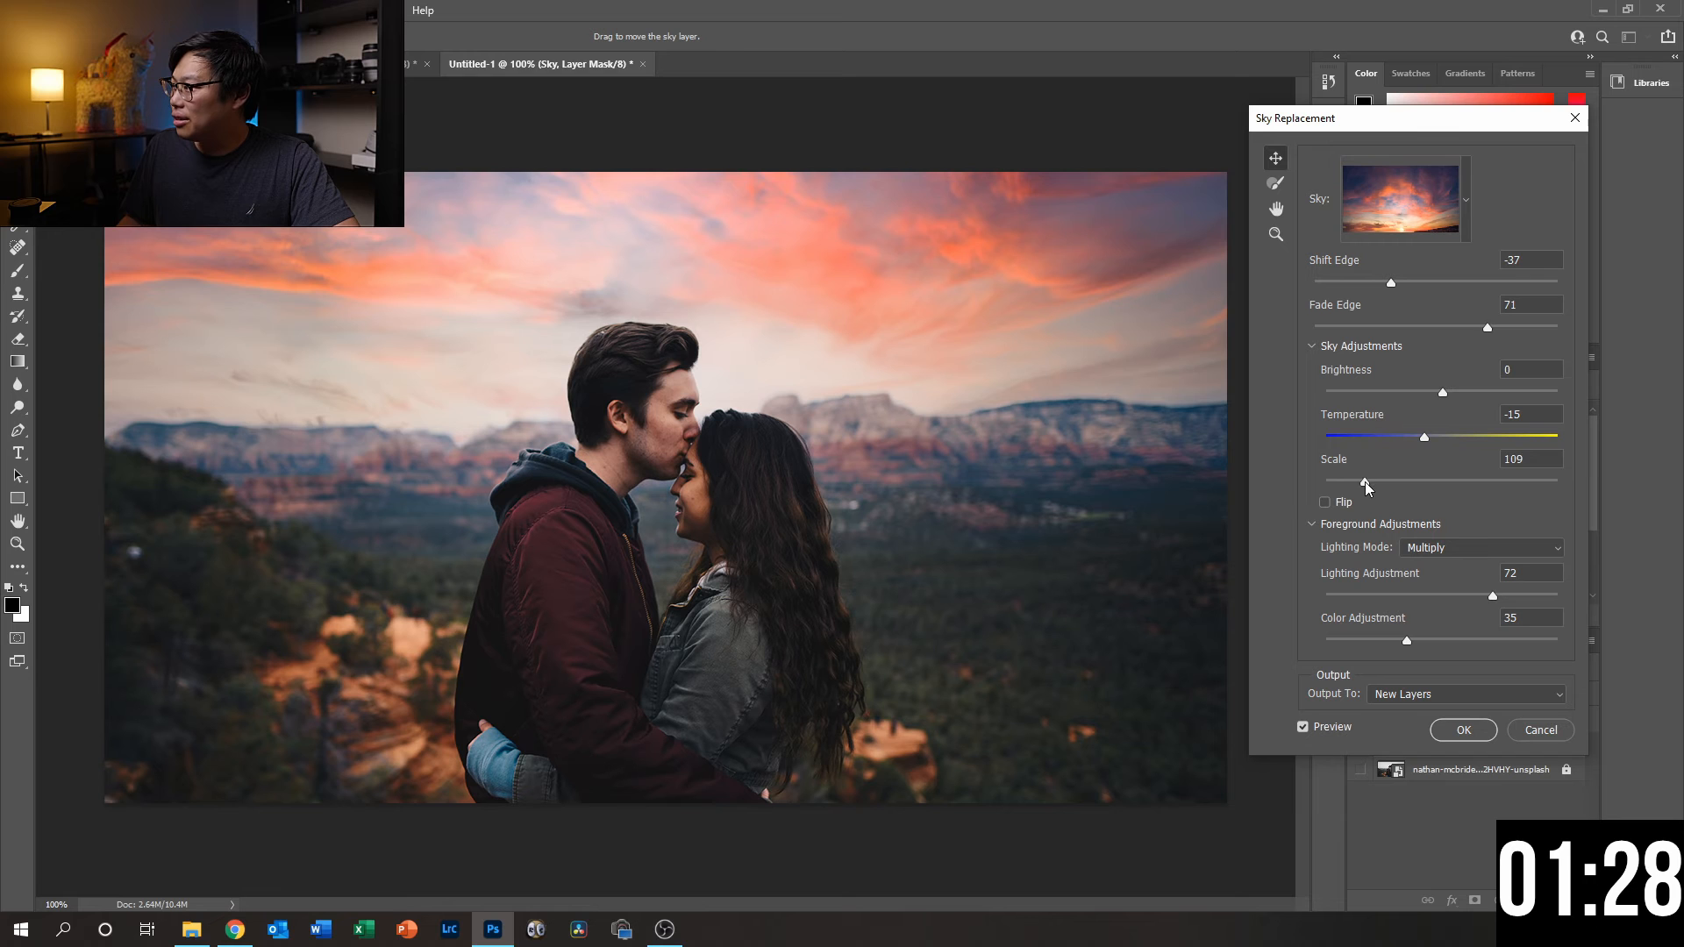
{"action": "left_click_drag", "start_coordinate": [1365, 482], "coordinate": [1361, 482]}
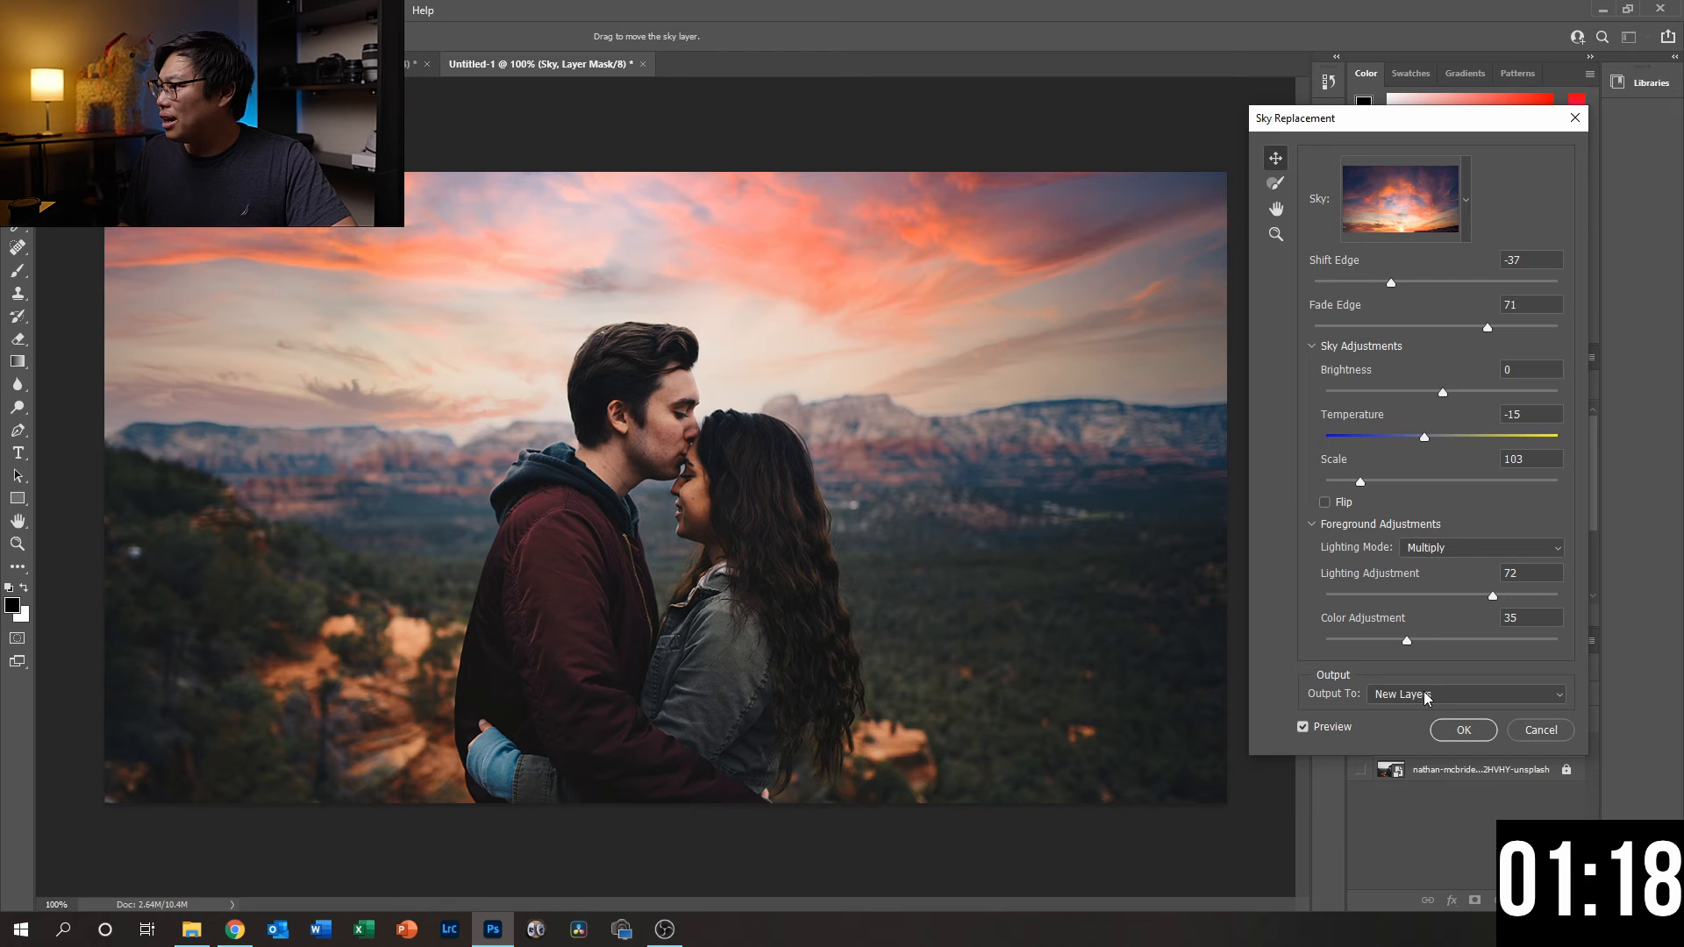
- Preview the orange-cloud sky in the Sunsets group, then apply the purple sunset with pink streaks and close the preset list
{"action": "left_click", "coordinate": [1464, 204]}
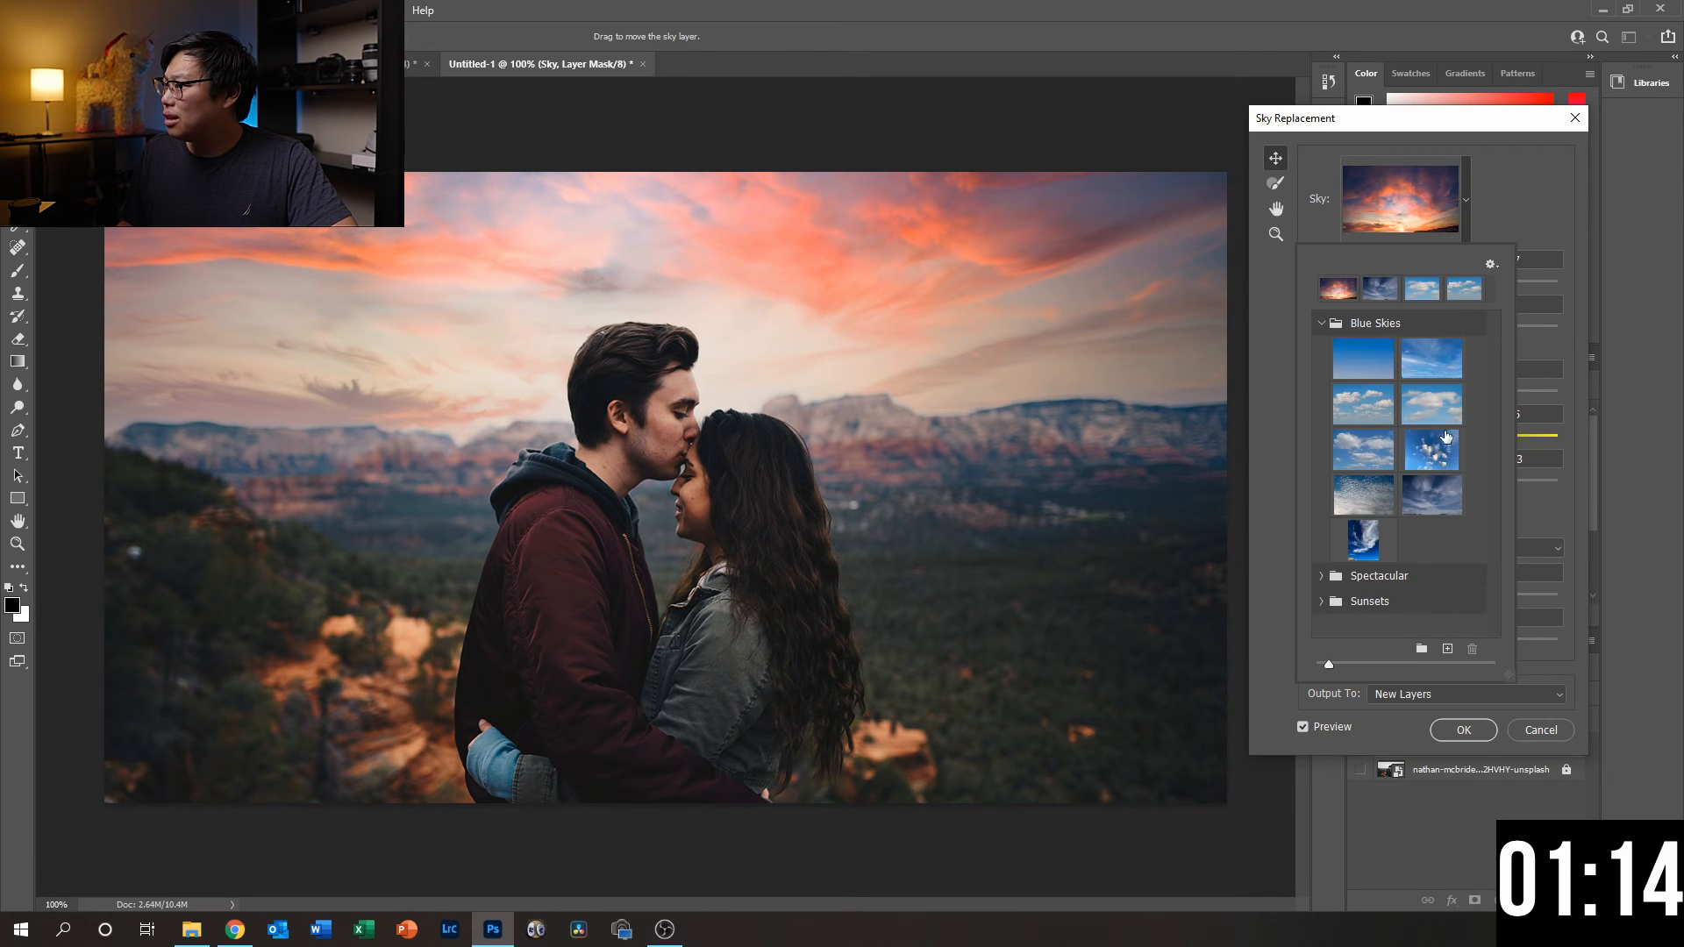
{"action": "left_click", "coordinate": [1362, 602]}
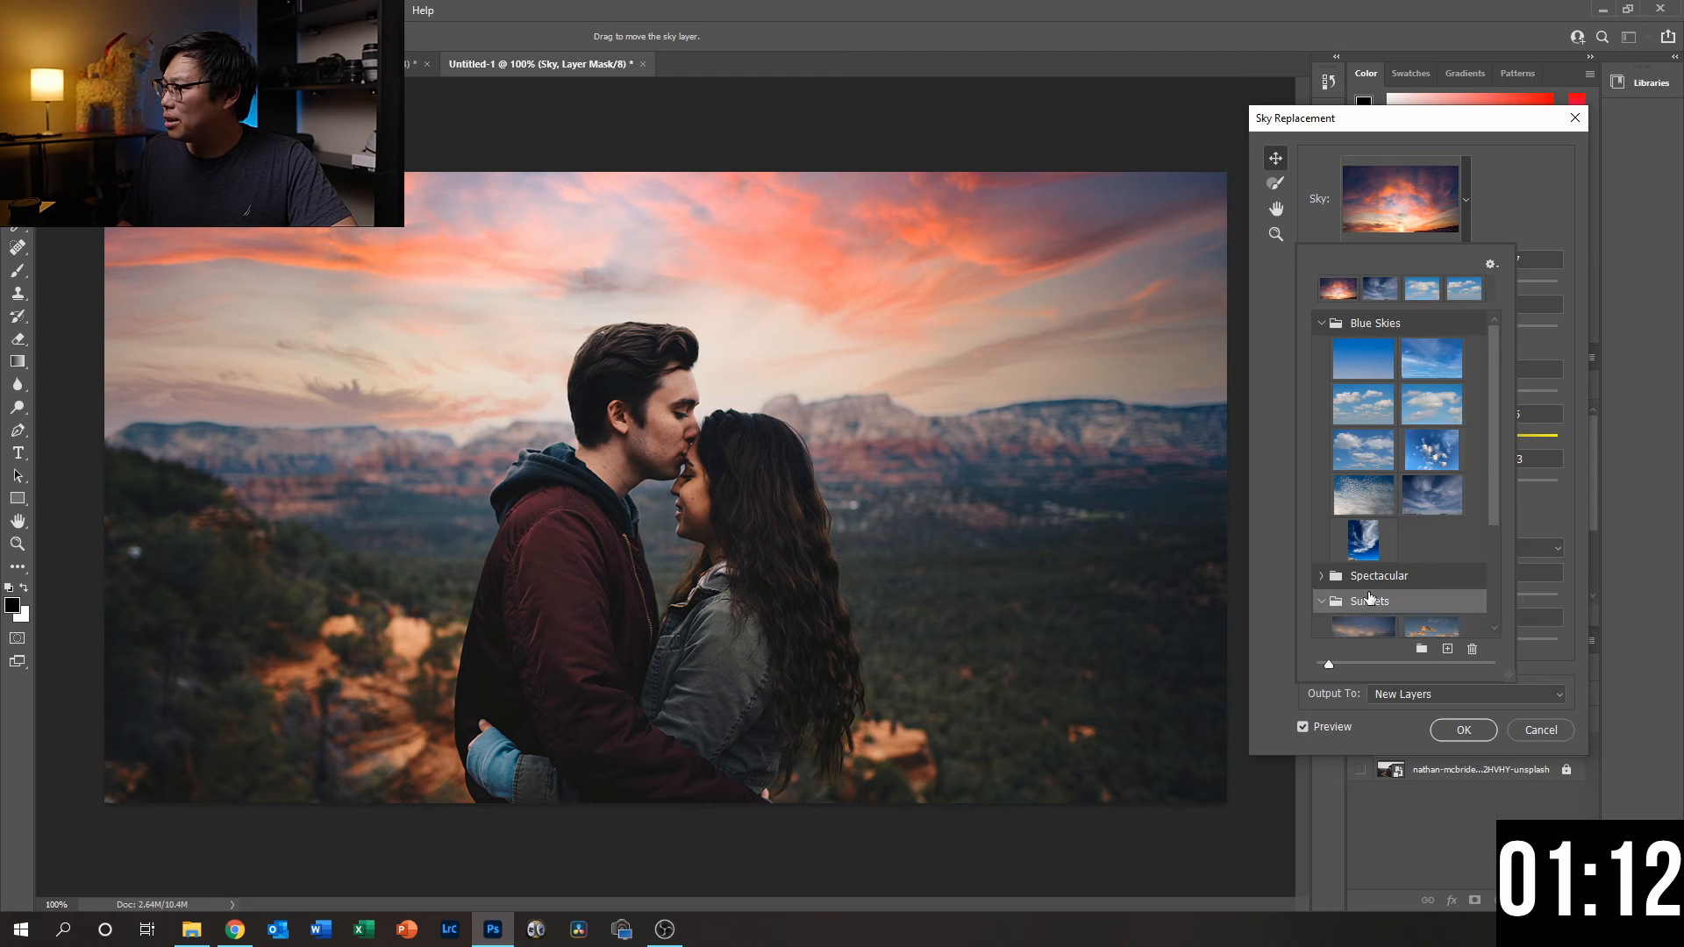
{"action": "scroll", "coordinate": [1381, 598], "scroll_direction": "down", "scroll_amount": 4}
{"action": "scroll", "coordinate": [1394, 595], "scroll_direction": "down", "scroll_amount": 1}
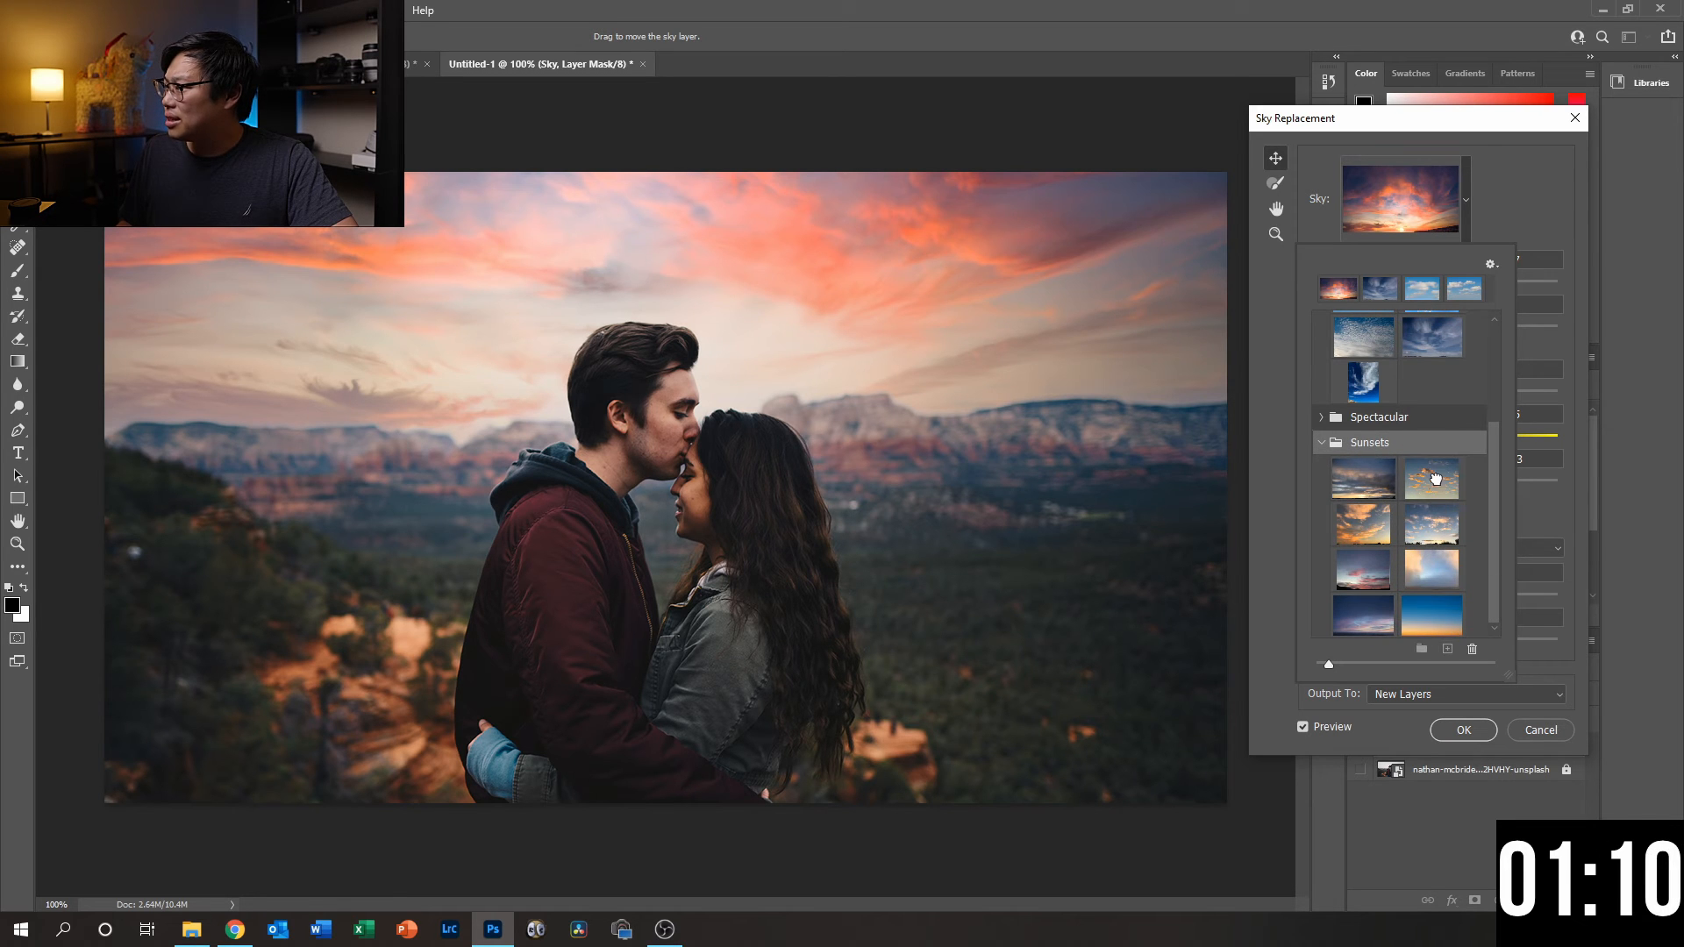
{"action": "left_click", "coordinate": [1435, 478]}
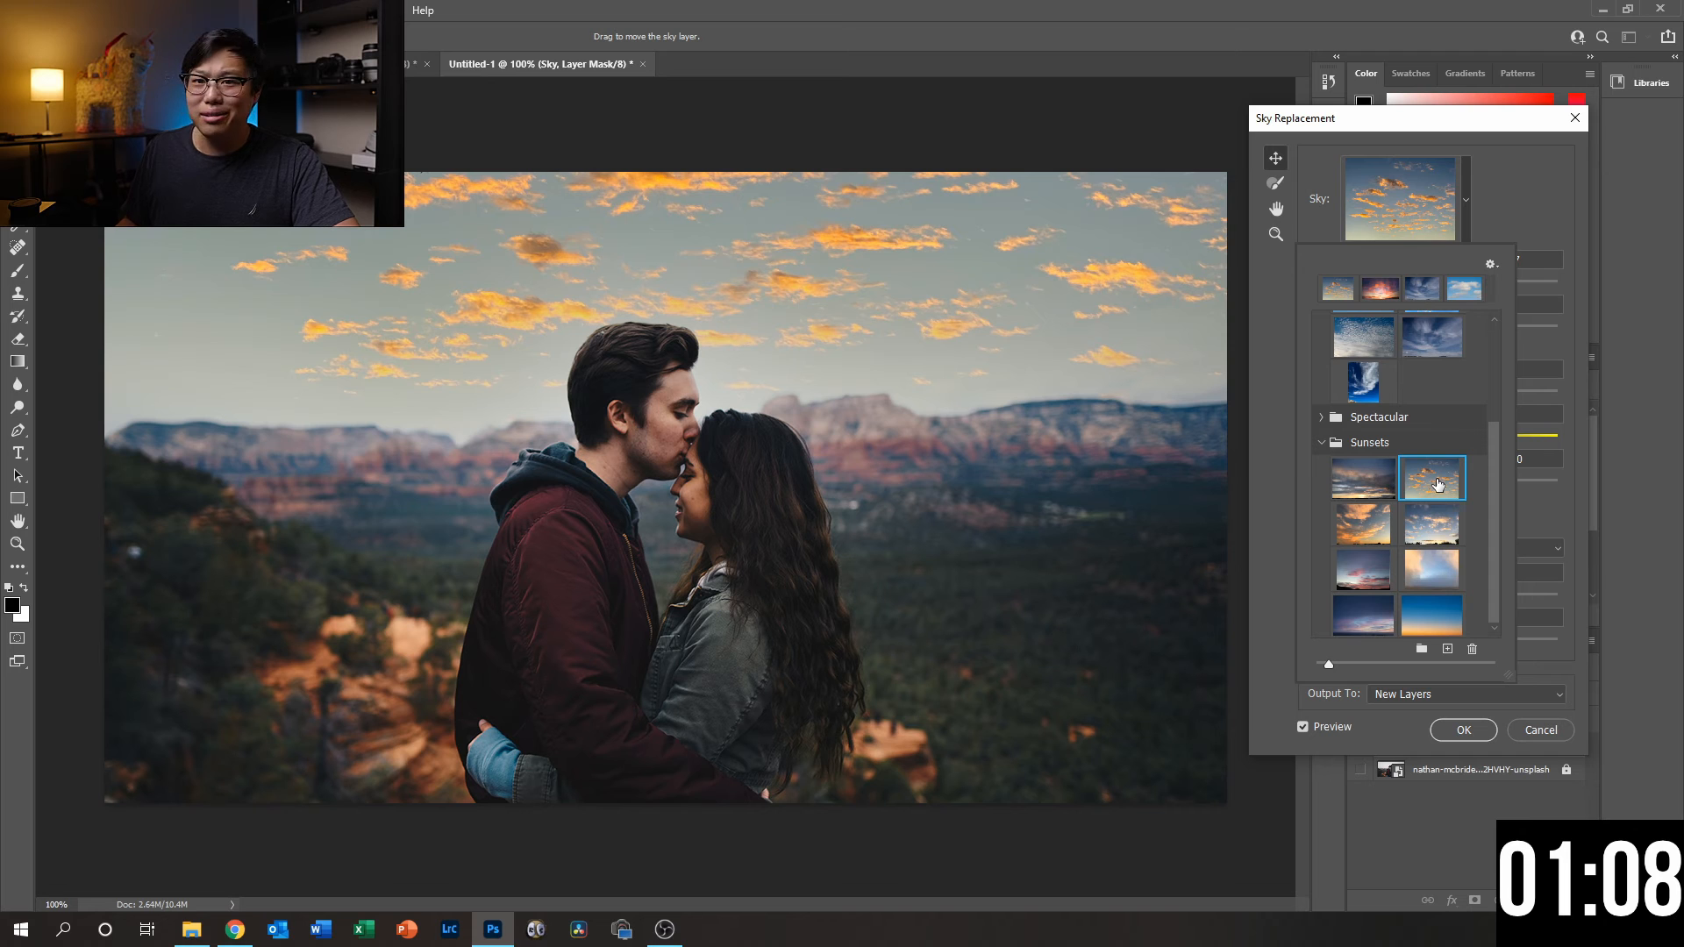
{"action": "left_click", "coordinate": [1373, 572]}
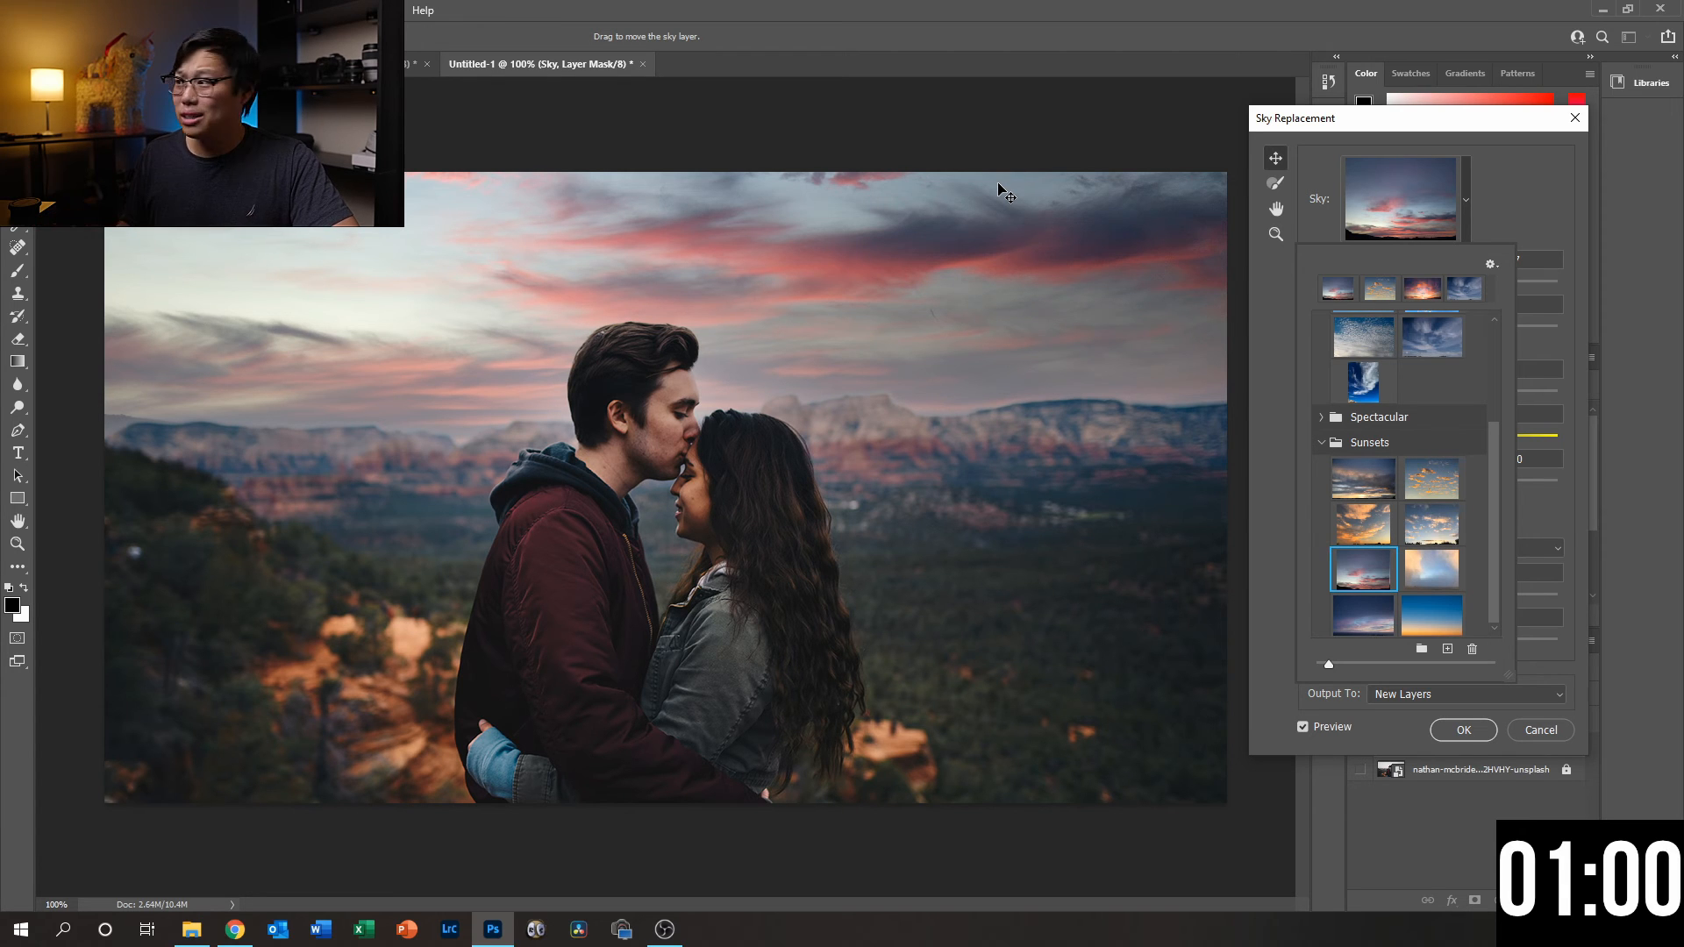
{"action": "left_click", "coordinate": [1494, 183]}
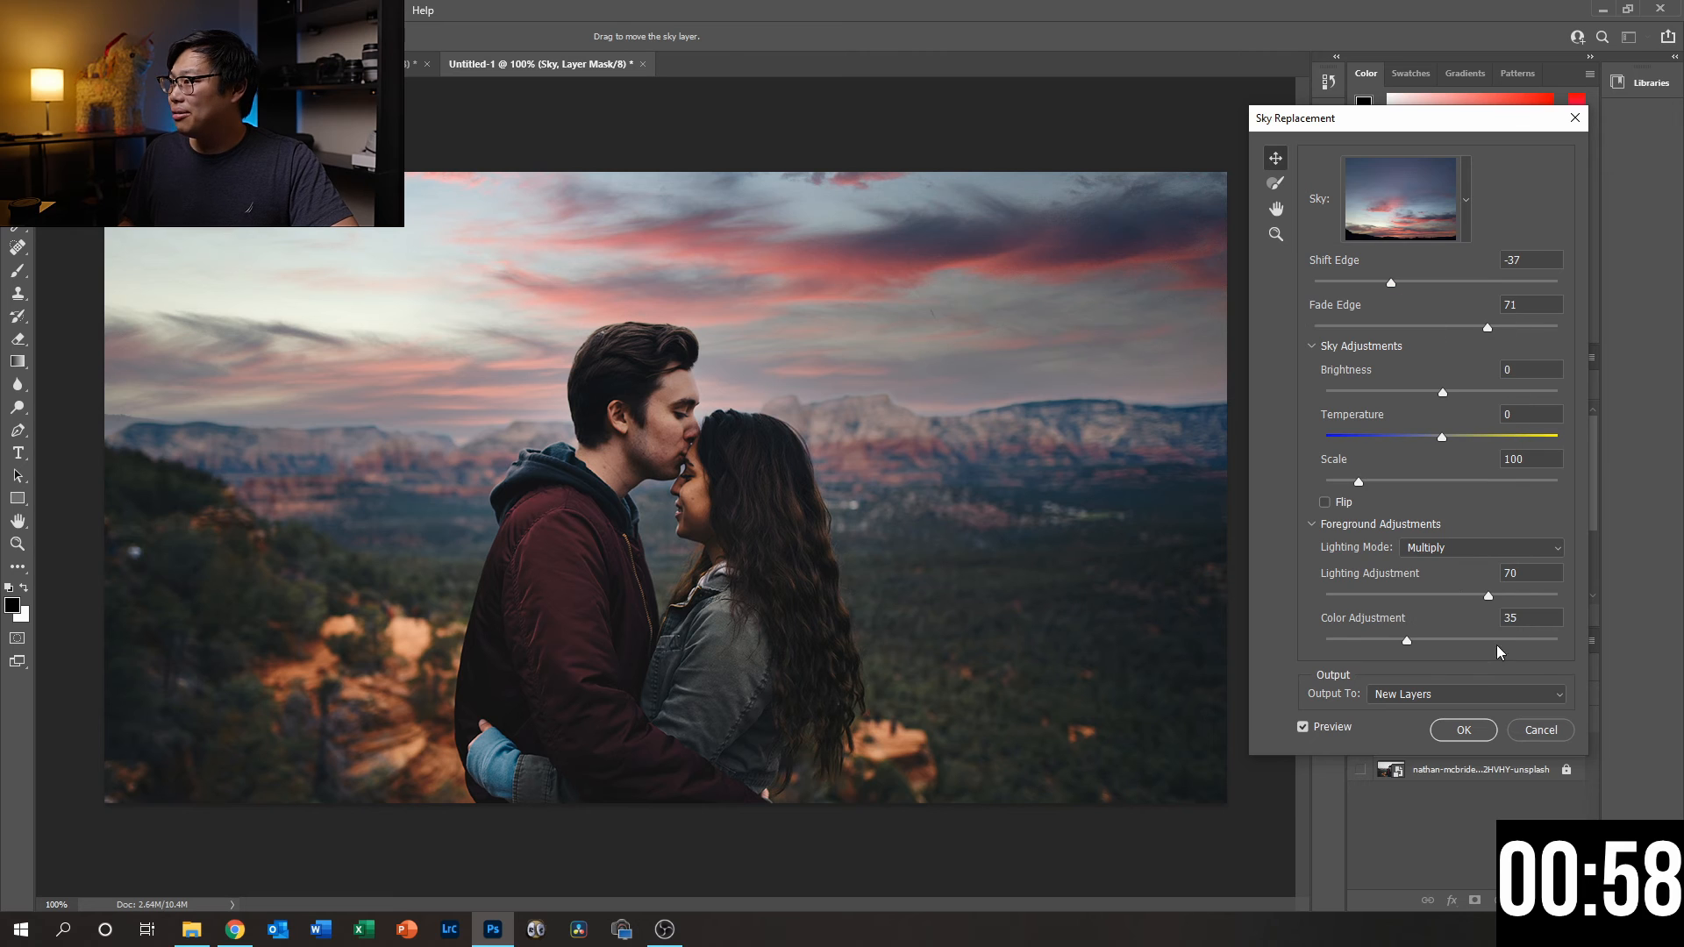